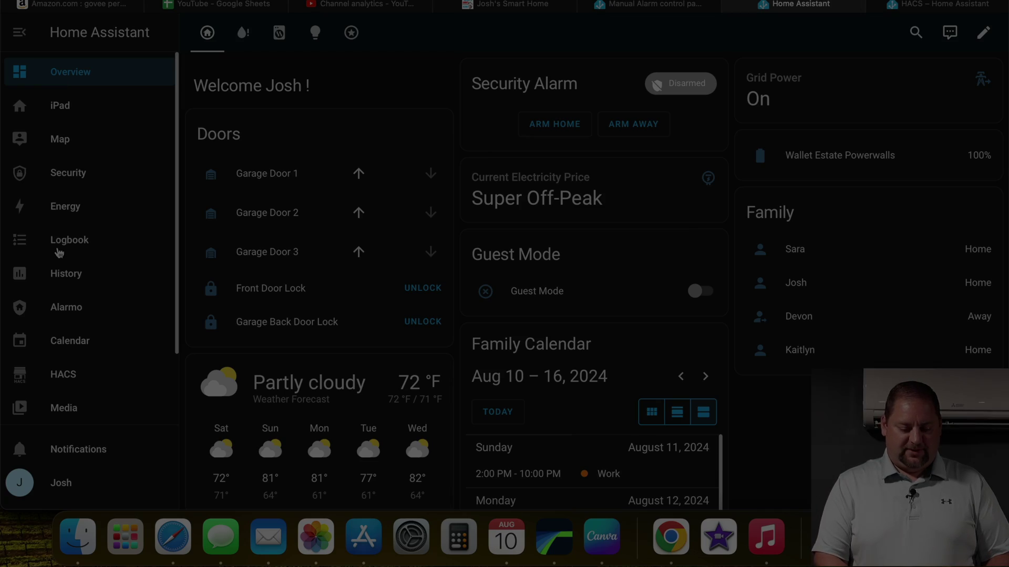
# Launch the Studio Code Server add-on's web UI and load configuration.yaml from the config folder.
pyautogui.scroll(-3, 57, 251)
pyautogui.click(71, 396)
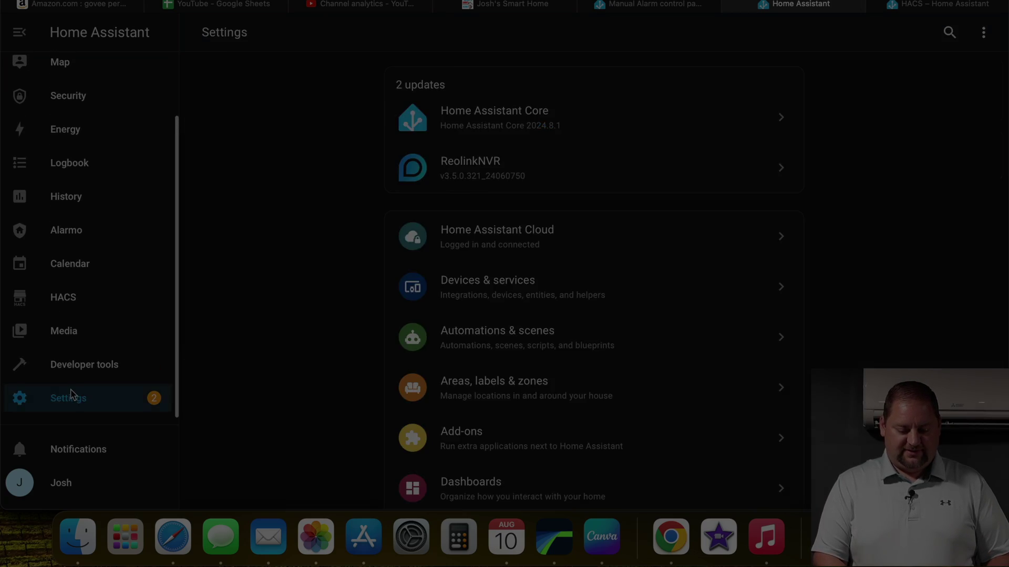
pyautogui.click(499, 444)
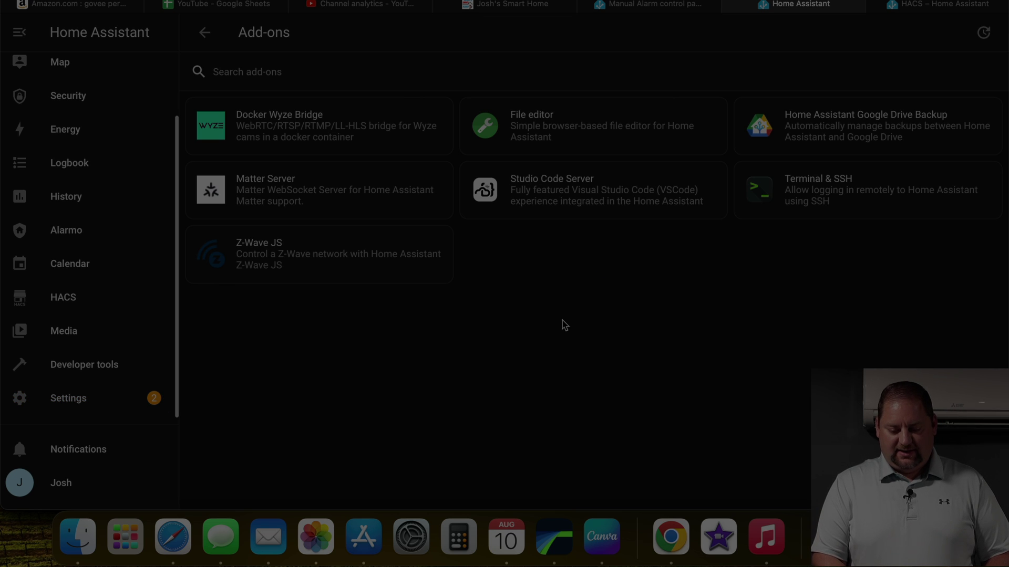
pyautogui.click(576, 197)
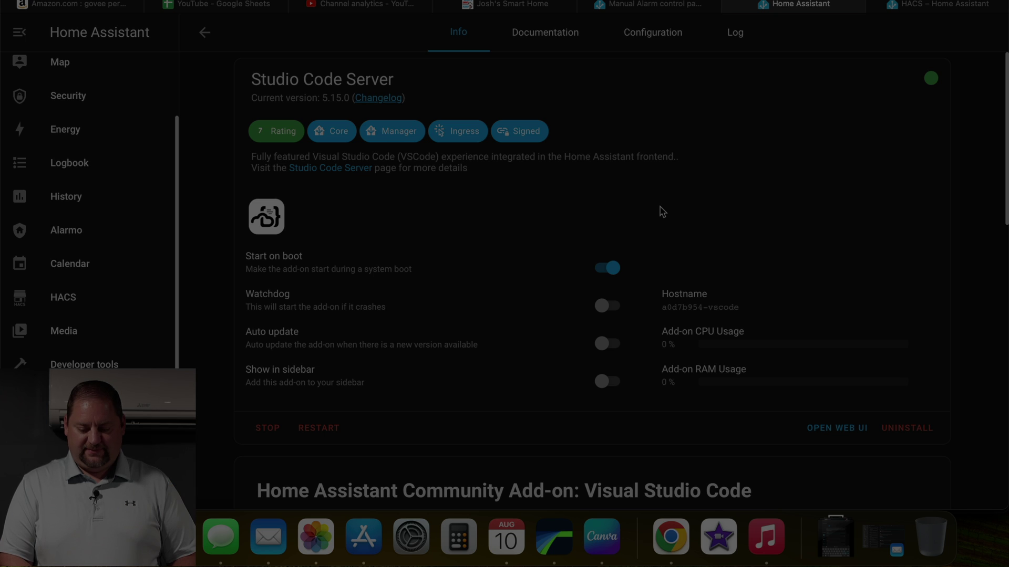
pyautogui.click(836, 428)
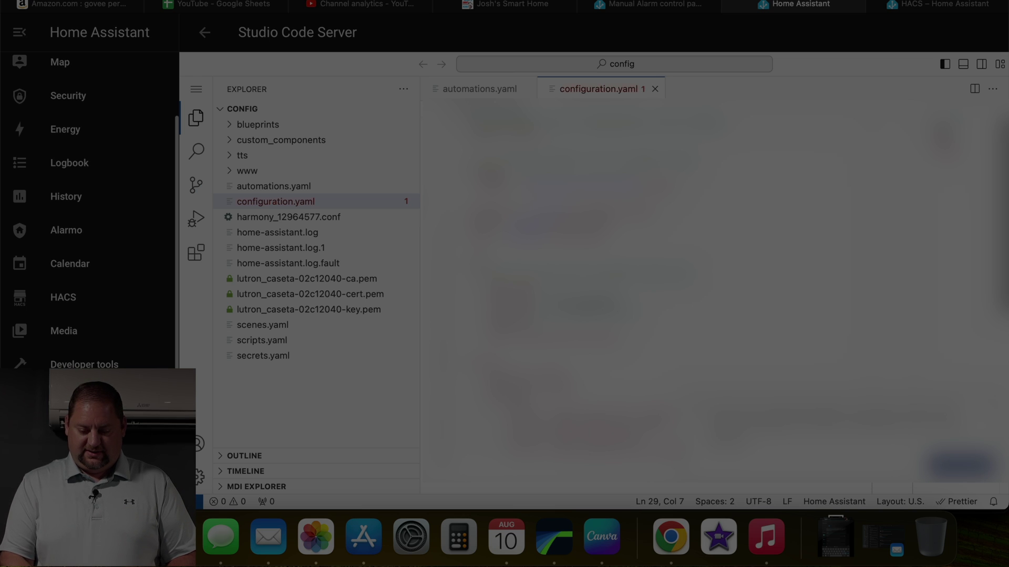
pyautogui.press('BackSpace')
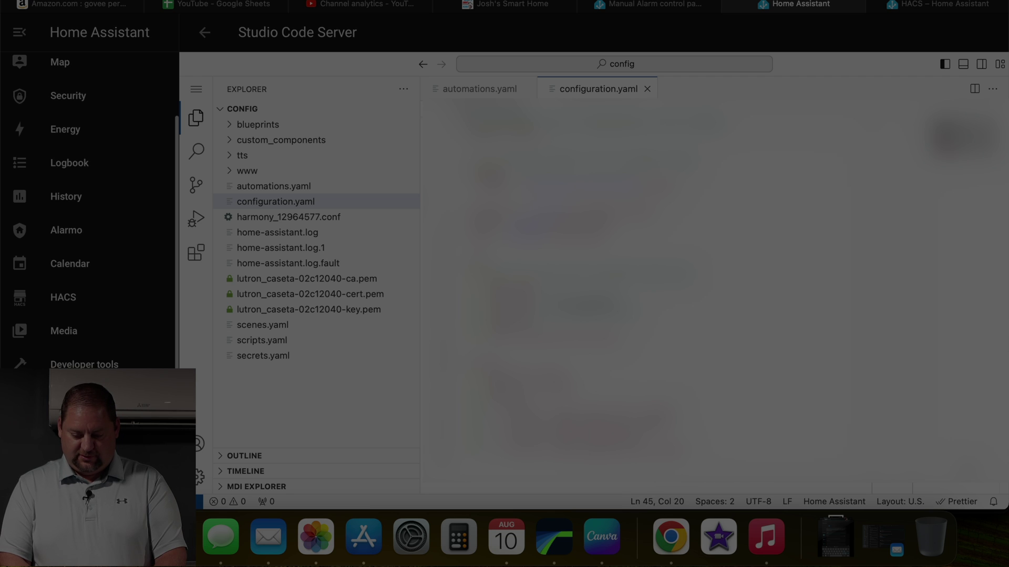
# Rename the manual alarm panel from Home Alarm to Alarm in configuration.yaml.
pyautogui.click(488, 399)
pyautogui.doubleClick(583, 298)
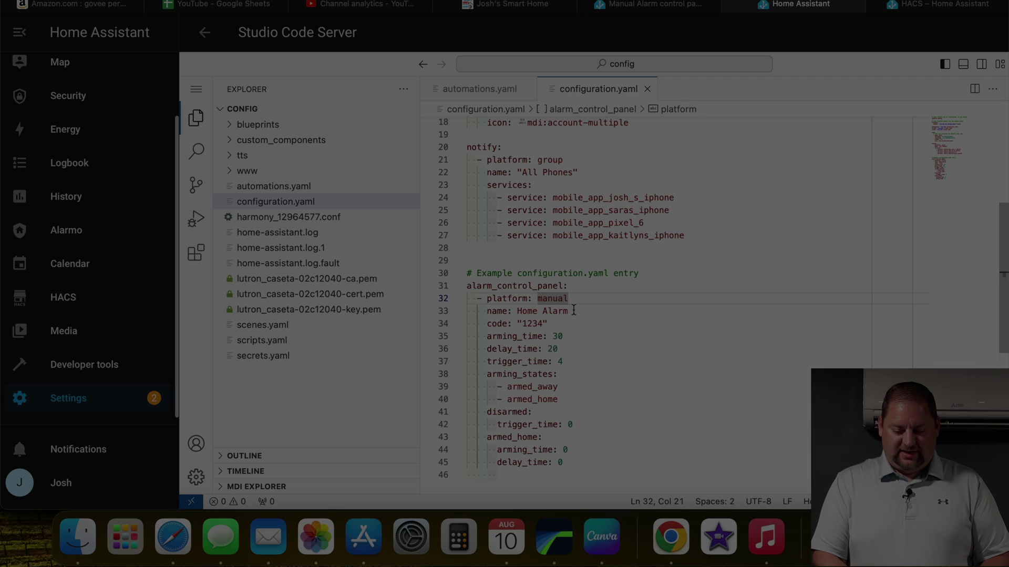
pyautogui.moveTo(569, 311); pyautogui.dragTo(520, 310)
pyautogui.press('BackSpace')
pyautogui.press('BackSpace')
pyautogui.write('Alarm')
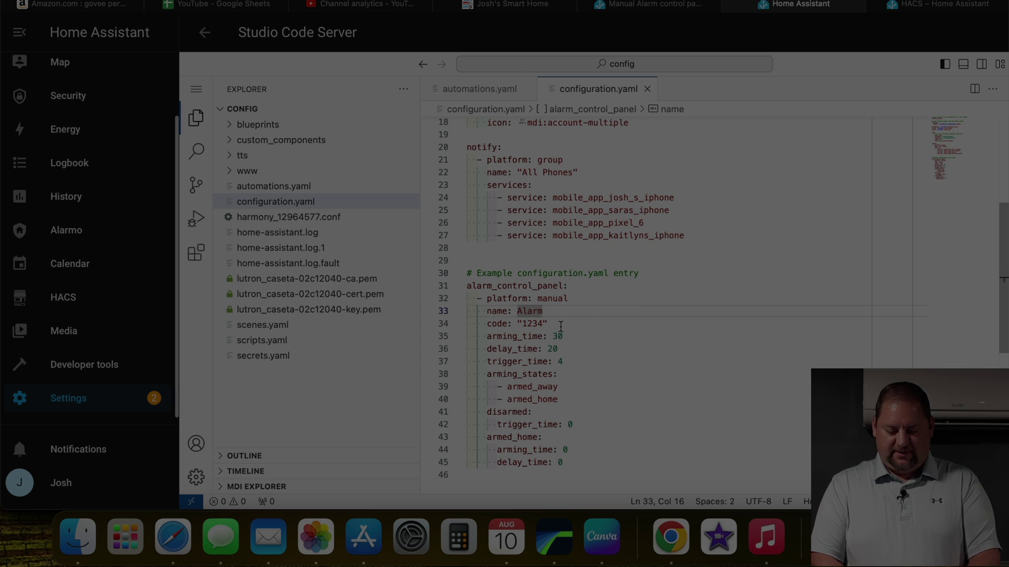
# Delete the alarm panel's code line, leaving arming_time 30 next.
pyautogui.moveTo(560, 324); pyautogui.dragTo(487, 326)
pyautogui.press('BackSpace')
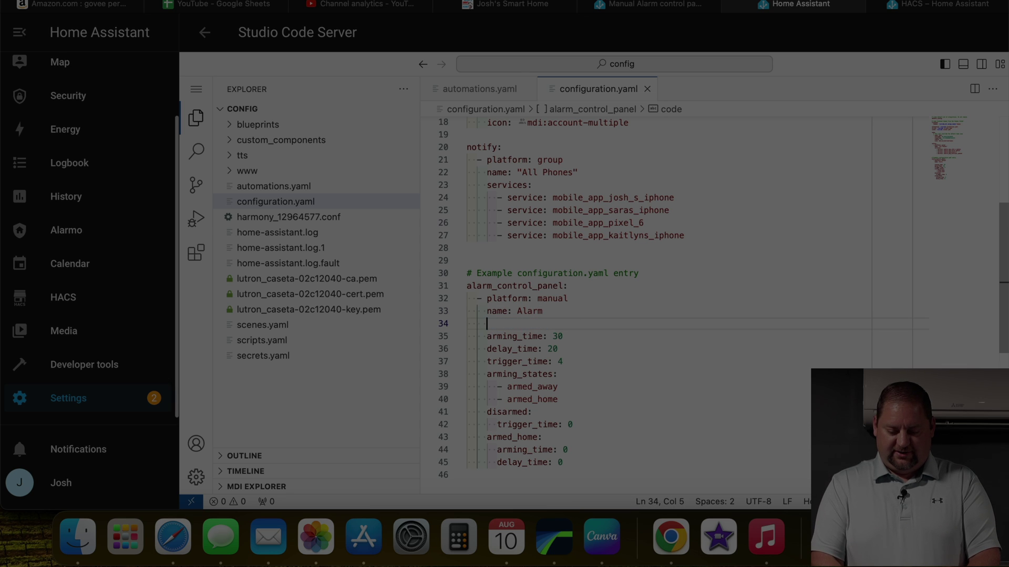
pyautogui.press('BackSpace')
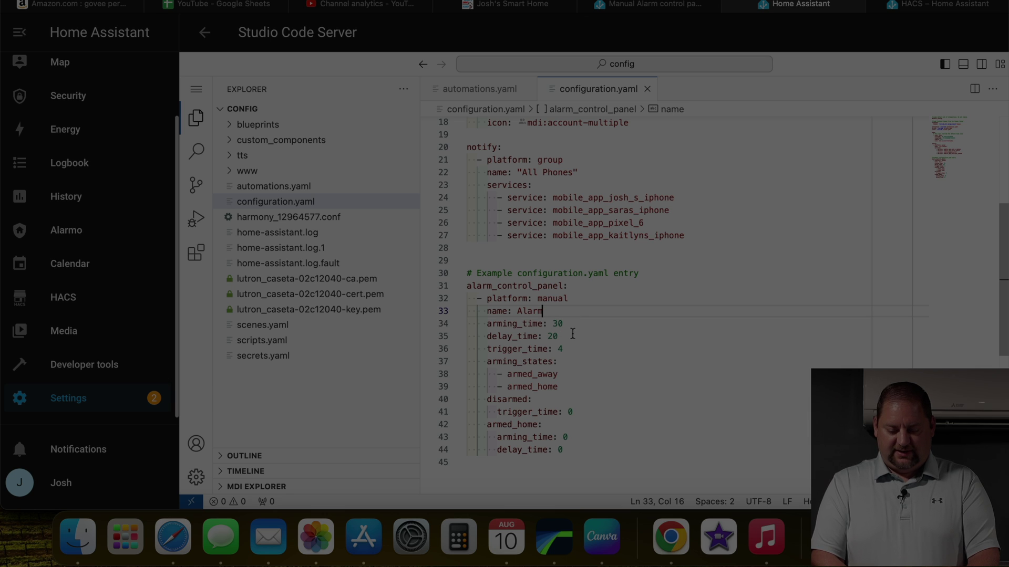
pyautogui.click(589, 319)
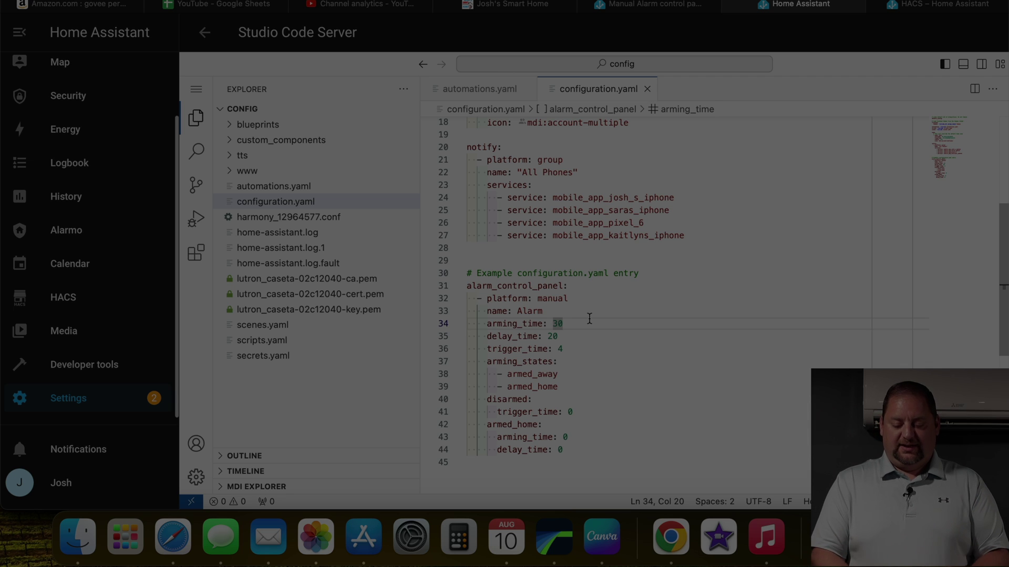
# Change arming_time from 30 to 0, delay_time from 20 to 0, and trigger_time from 4 to 120.
pyautogui.write('0')
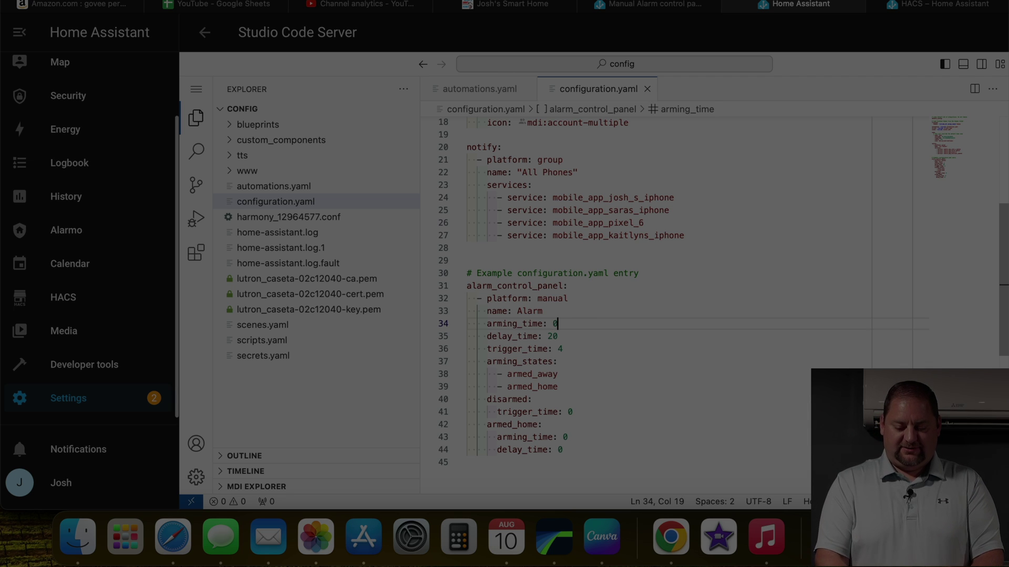
pyautogui.doubleClick(594, 335)
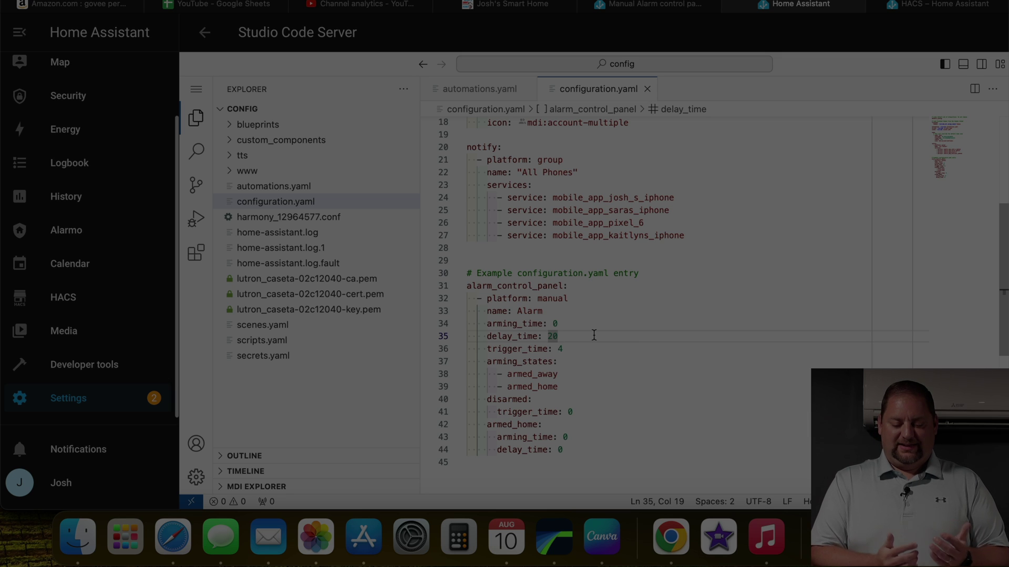
pyautogui.write('0')
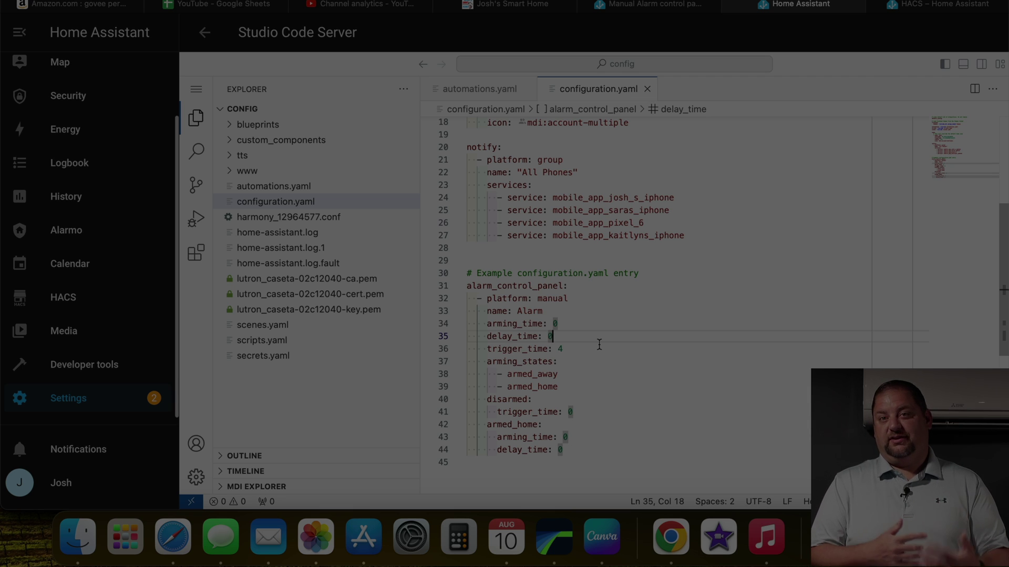
pyautogui.click(581, 349)
pyautogui.press('BackSpace')
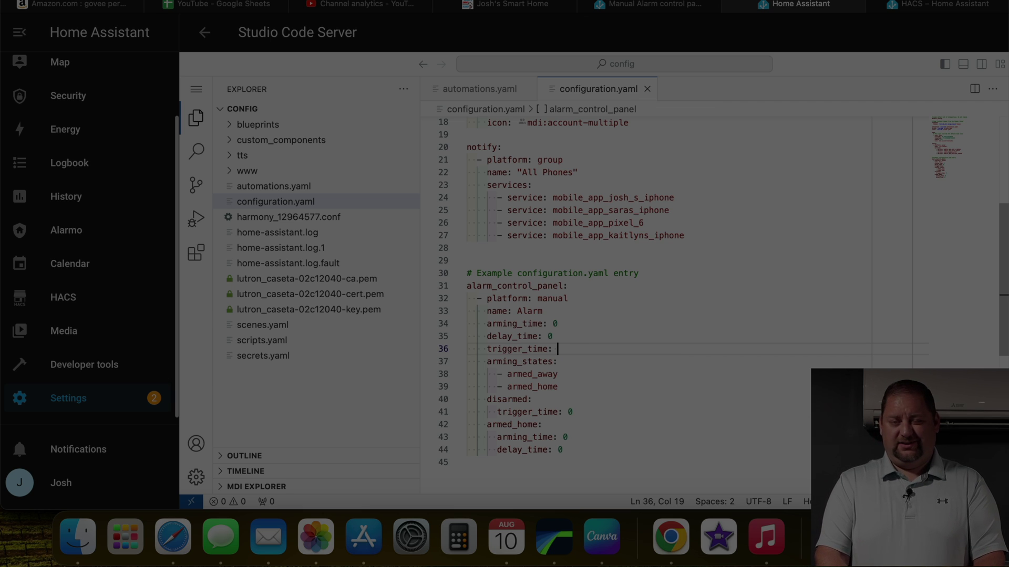
pyautogui.write('120')
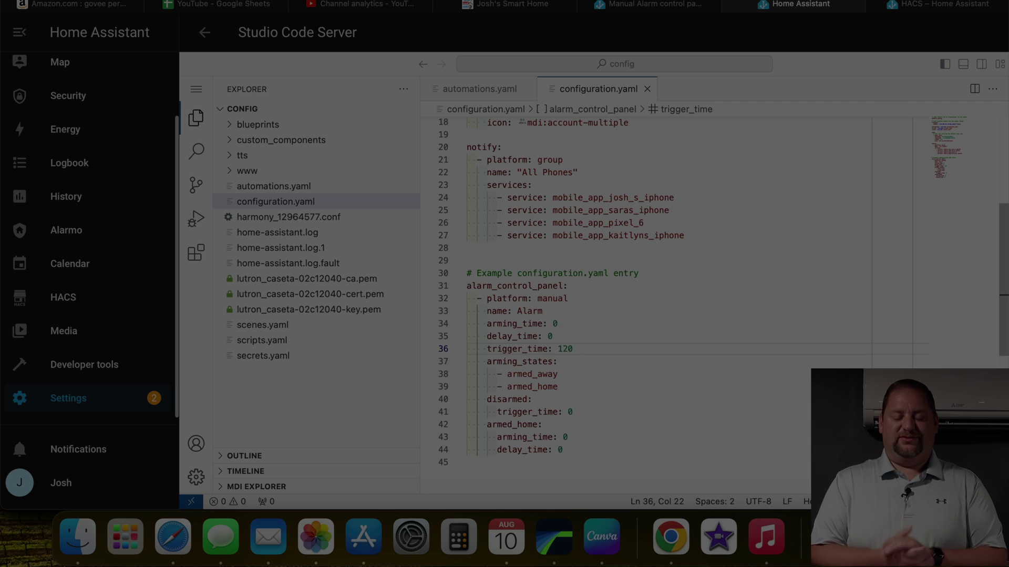
# Select lines 40–44 holding the disarmed and armed_home override blocks.
pyautogui.click(582, 364)
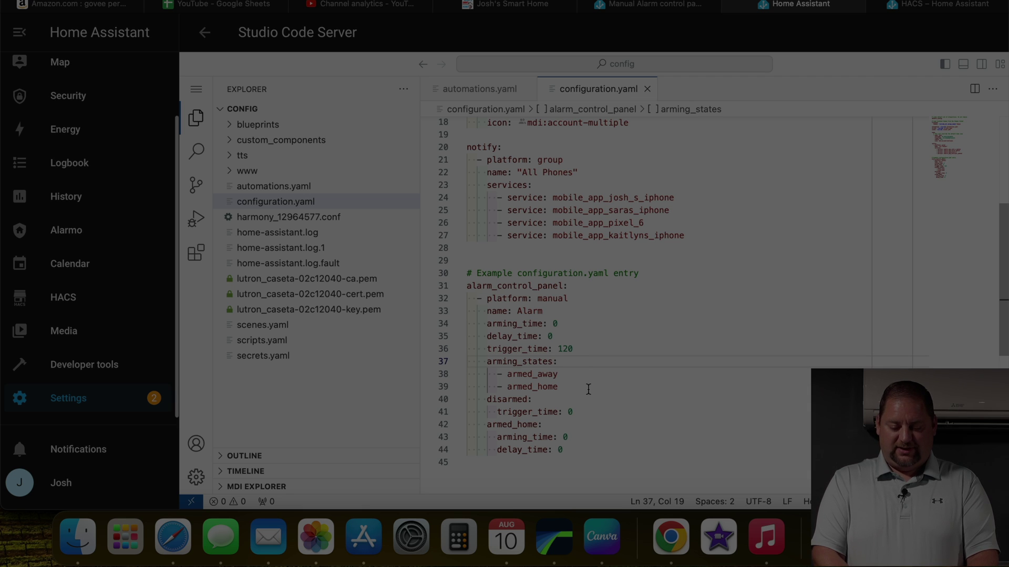
pyautogui.scroll(-2, 588, 389)
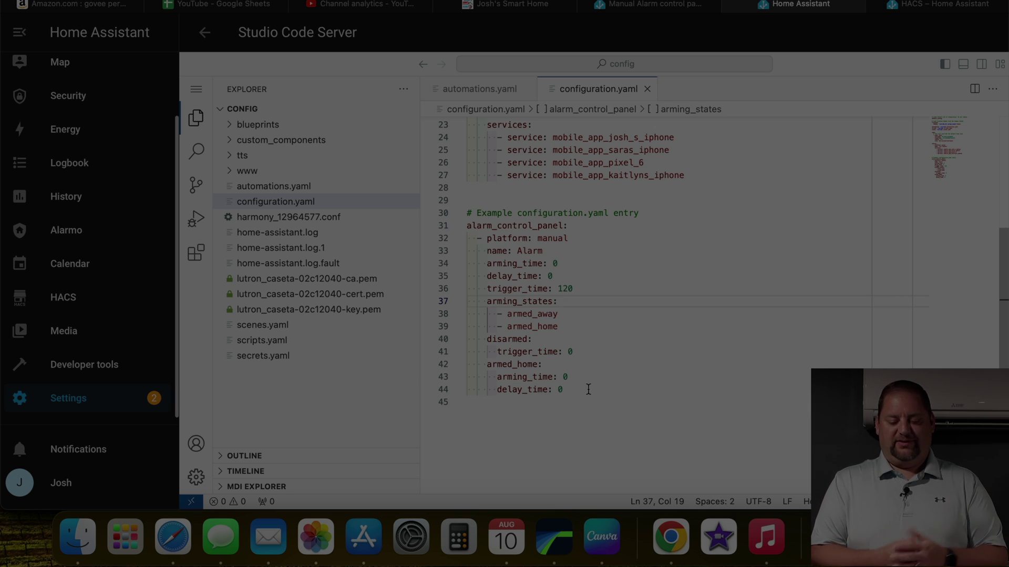
pyautogui.click(584, 352)
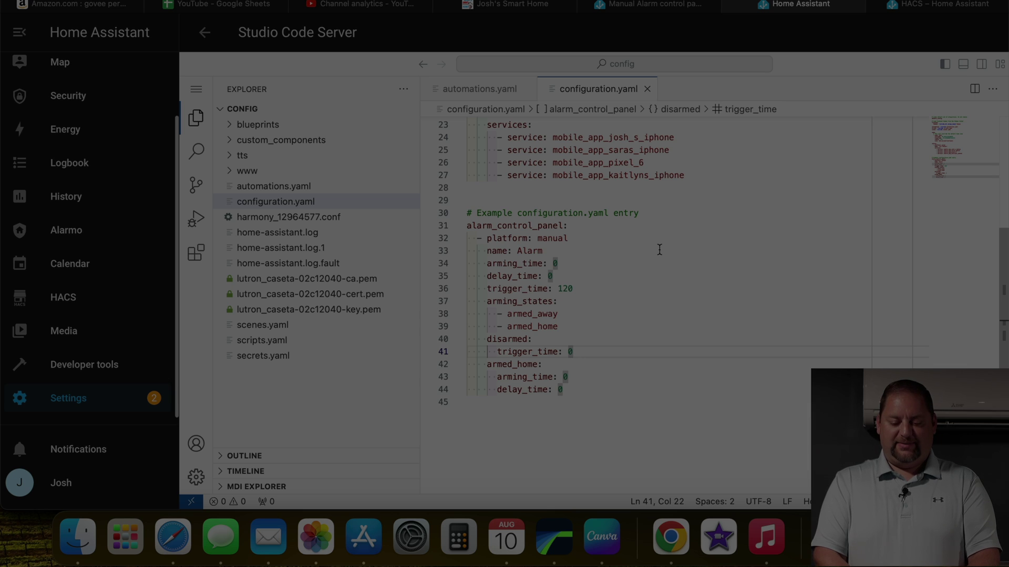
pyautogui.scroll(2, 567, 384)
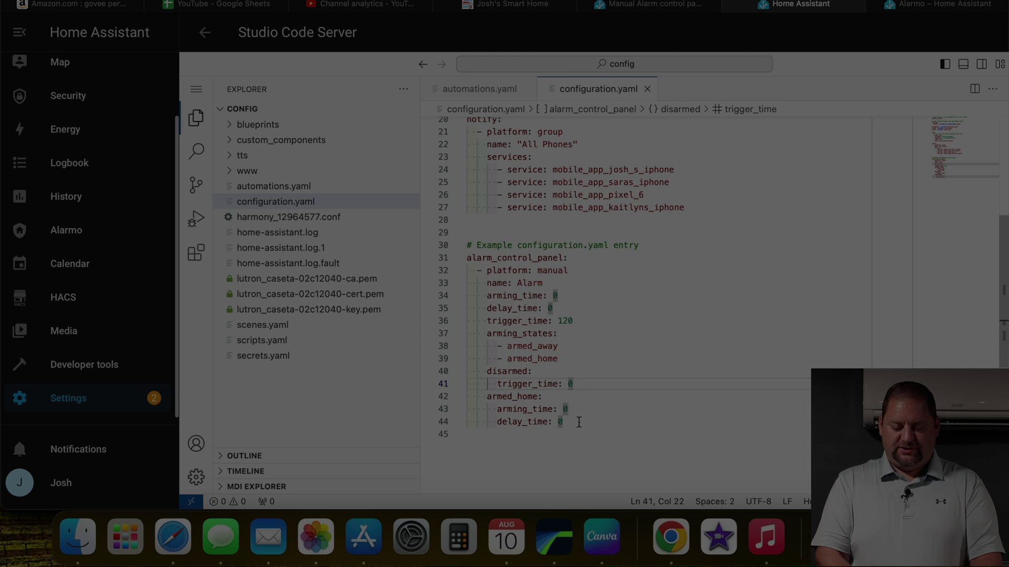
pyautogui.moveTo(578, 422); pyautogui.dragTo(468, 381)
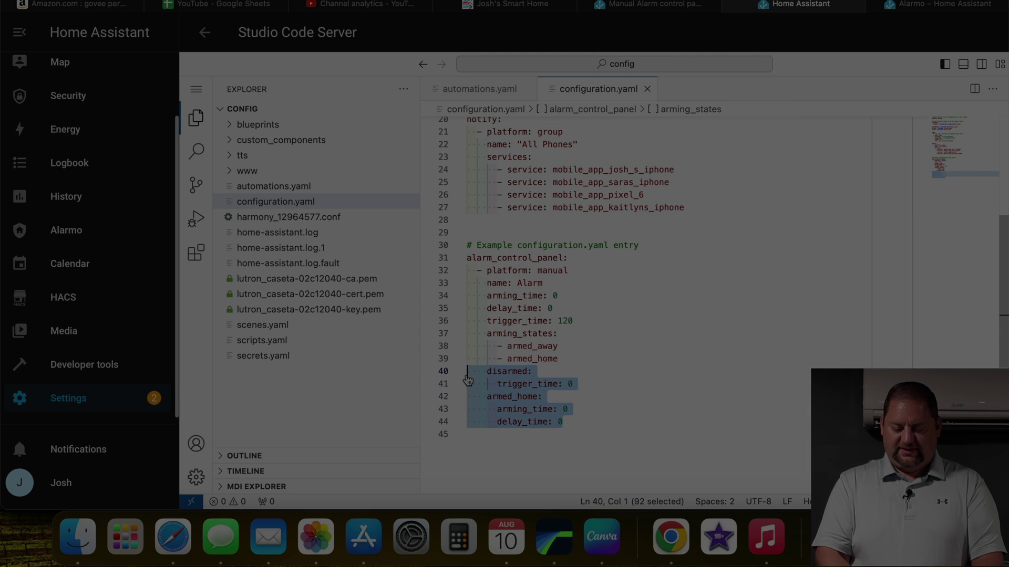
# Delete the selected disarmed and armed_home override lines.
pyautogui.press('BackSpace')
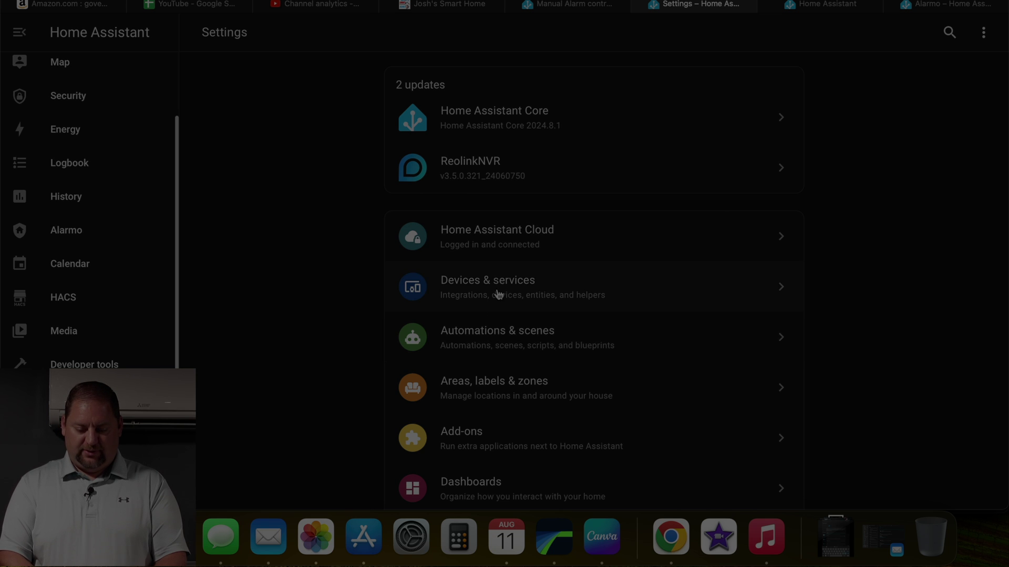
# Create a new blank automation from Automations & scenes.
pyautogui.click(500, 337)
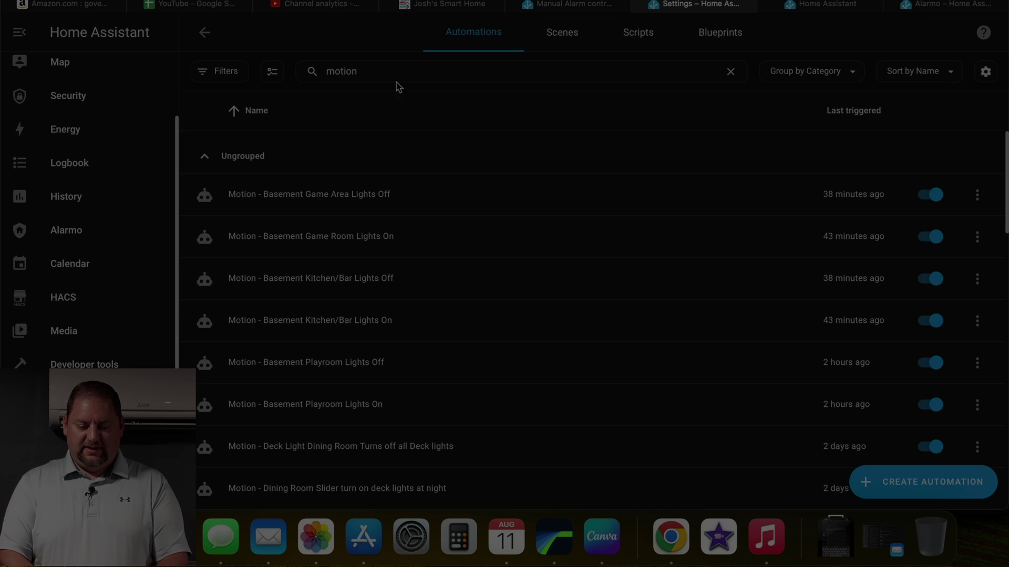
pyautogui.click(933, 494)
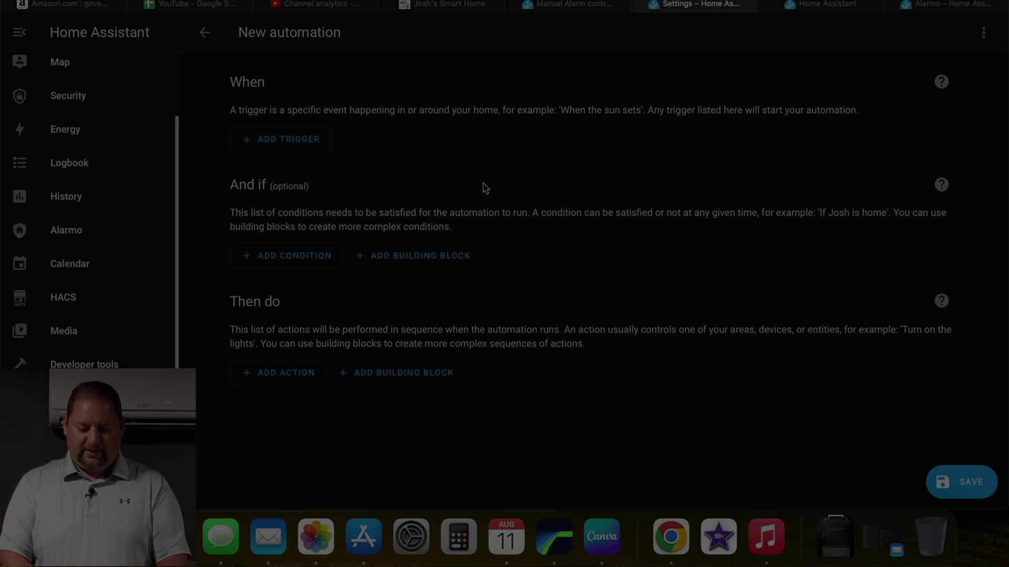
pyautogui.click(481, 189)
# Add a device trigger that fires when the Front Door opens.
pyautogui.click(280, 141)
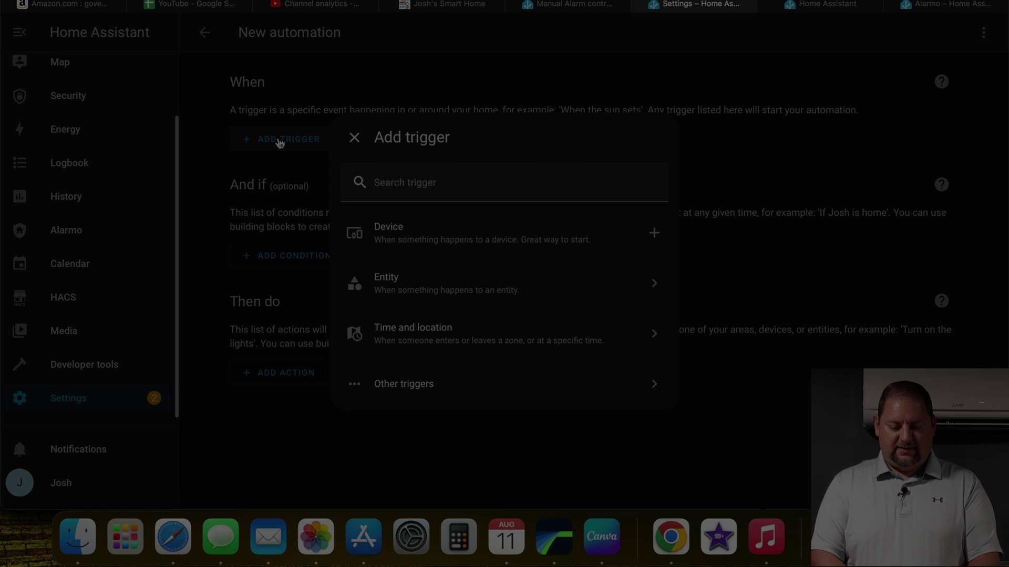
pyautogui.click(428, 233)
pyautogui.click(420, 178)
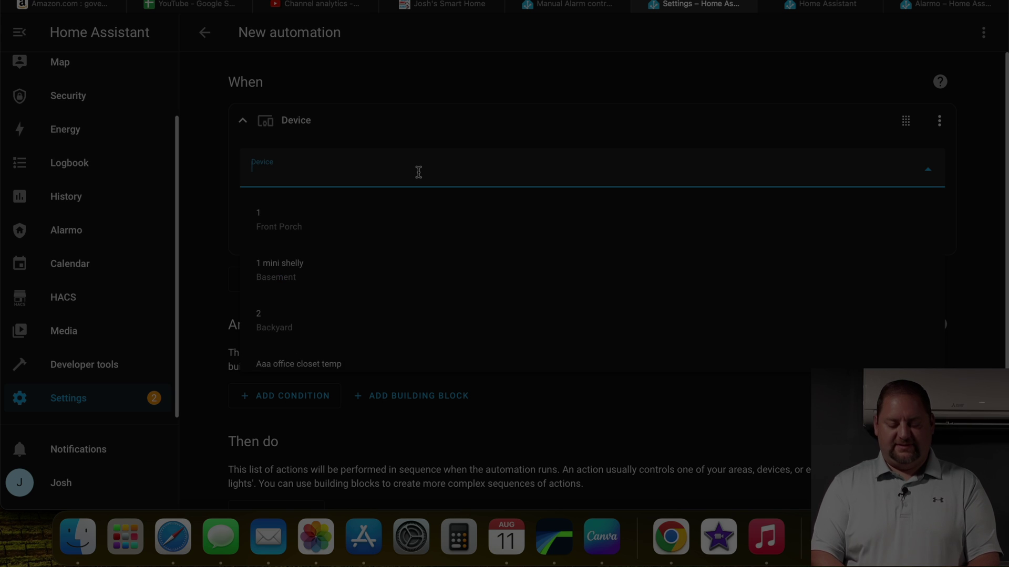
pyautogui.write('front')
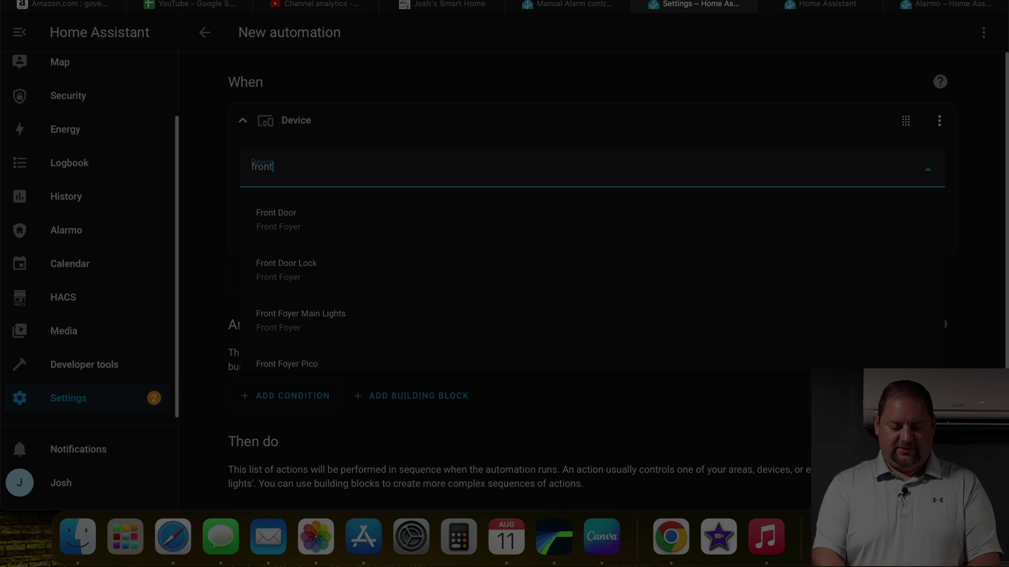
pyautogui.click(347, 227)
pyautogui.click(362, 229)
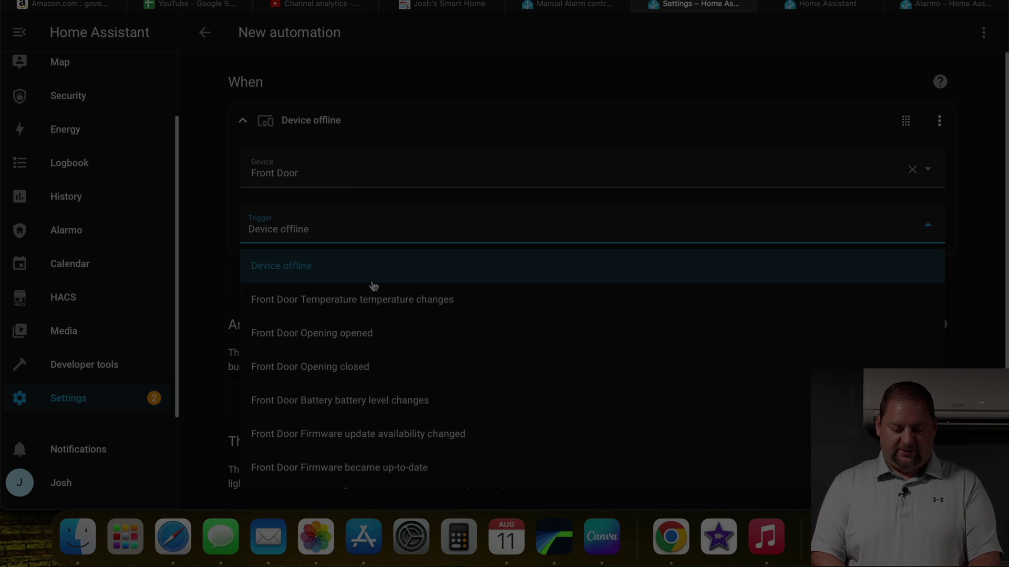
pyautogui.click(372, 335)
pyautogui.scroll(-2, 372, 336)
# Add an entity state condition on the Alarm entity.
pyautogui.click(276, 368)
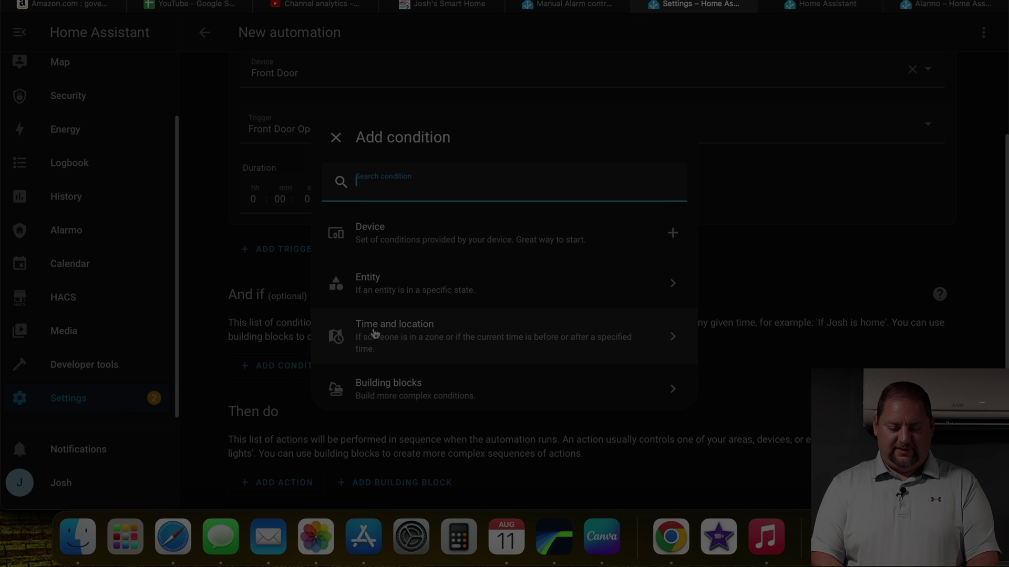
pyautogui.click(397, 296)
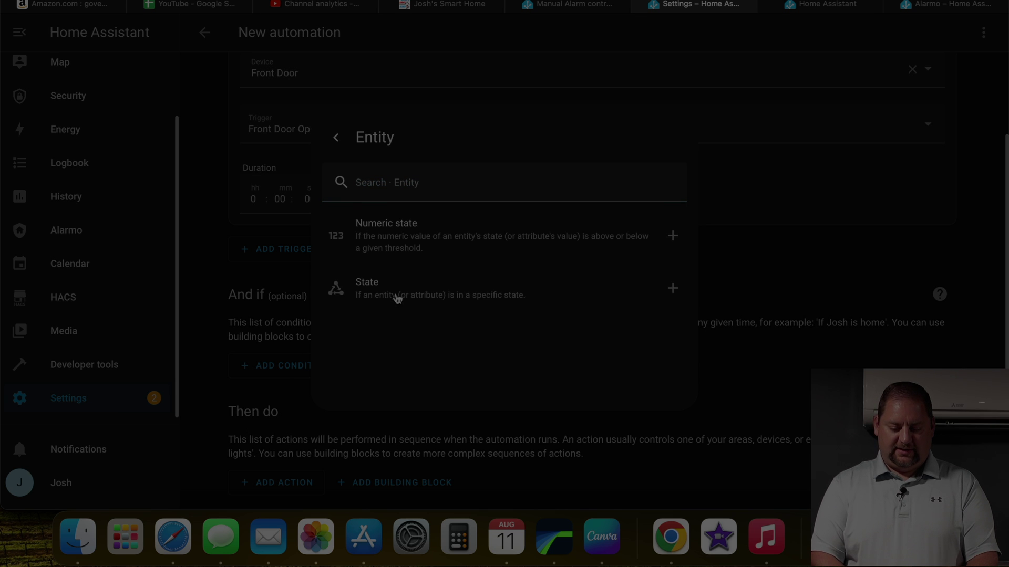
pyautogui.click(437, 294)
pyautogui.click(372, 368)
pyautogui.write('alar')
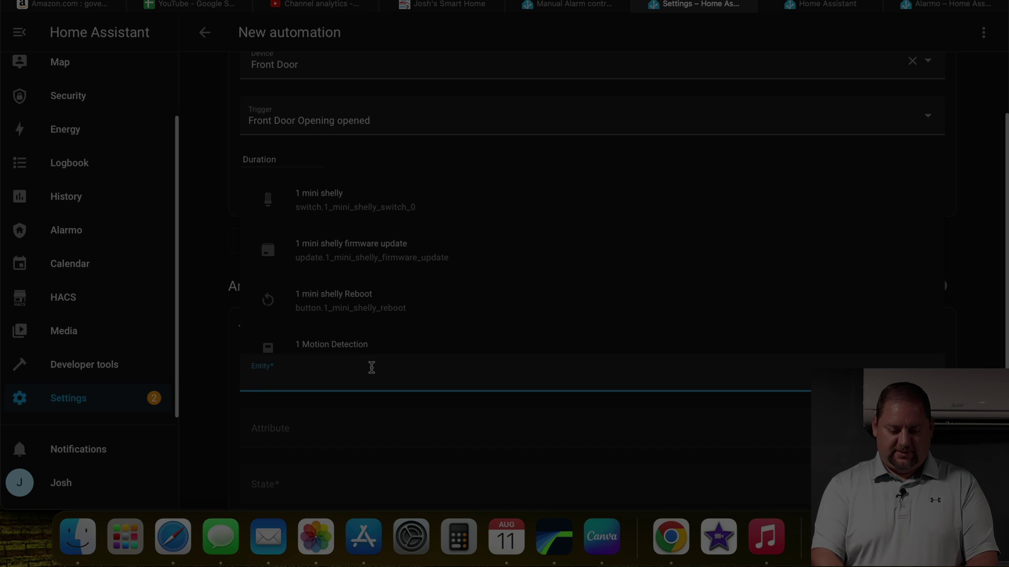
pyautogui.write('m')
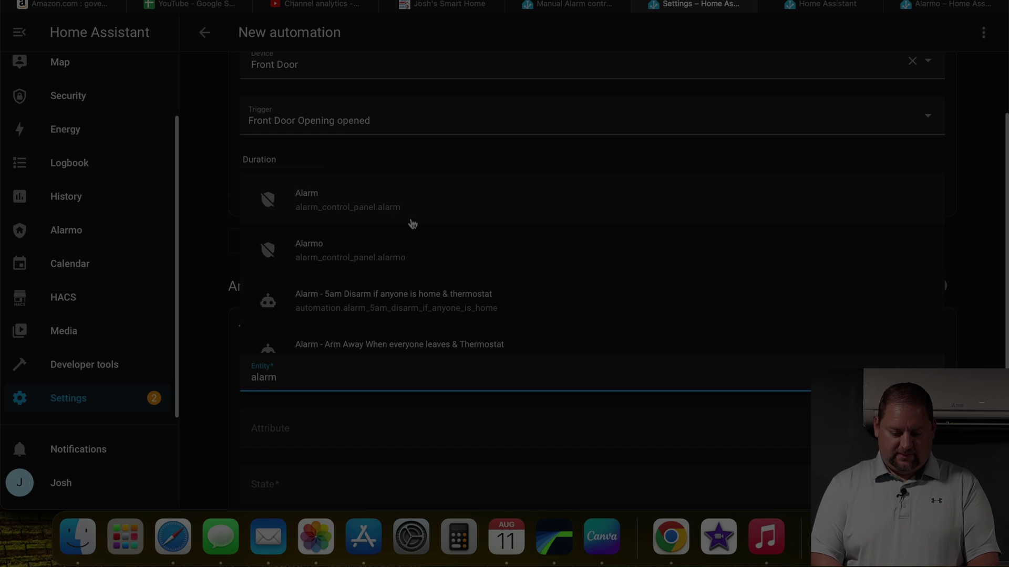
pyautogui.click(378, 210)
# Set the condition's required Alarm state to Armed away.
pyautogui.scroll(-5, 426, 278)
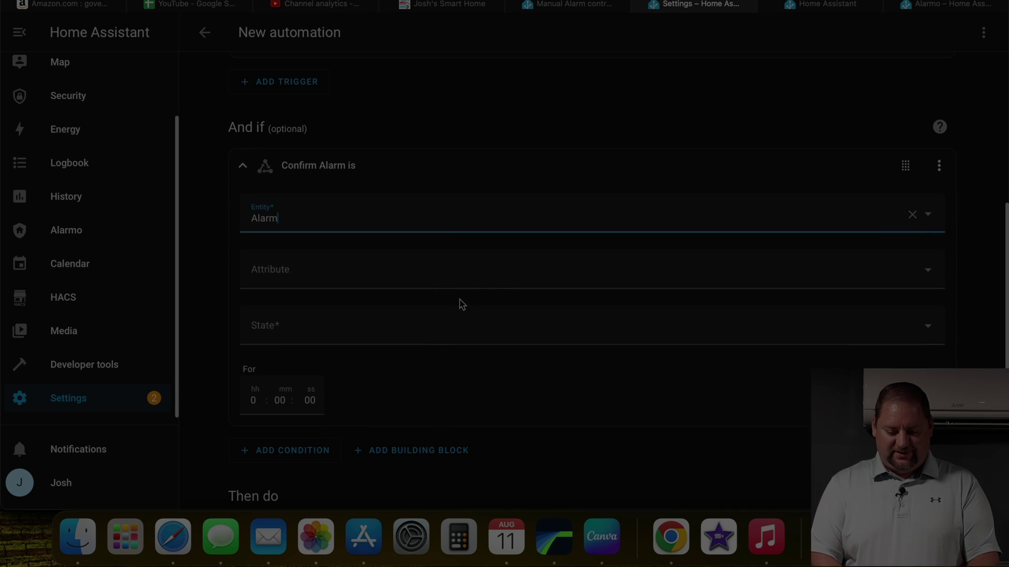
pyautogui.click(508, 270)
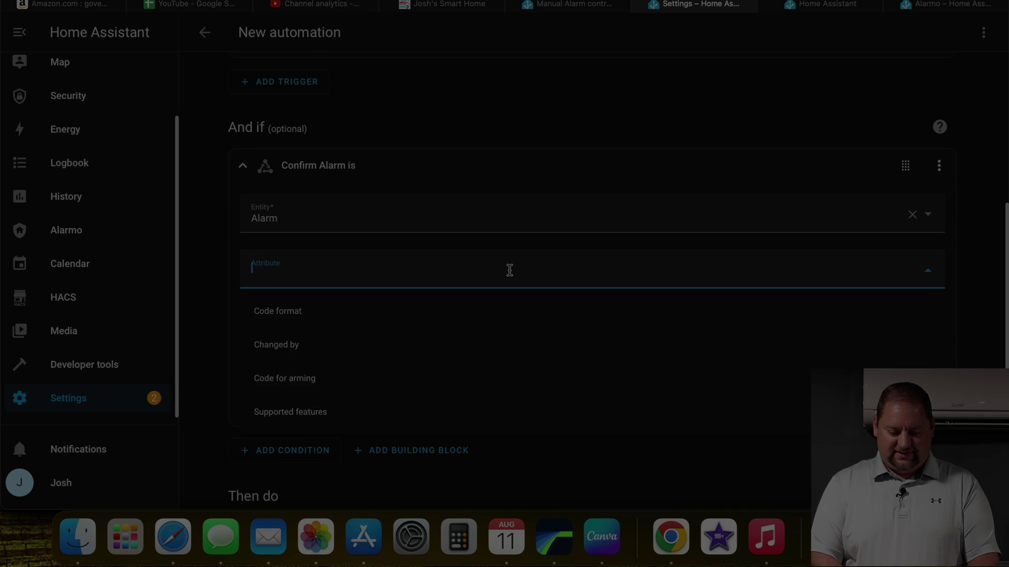
pyautogui.click(205, 289)
pyautogui.click(284, 317)
pyautogui.scroll(-2, 317, 381)
pyautogui.scroll(2, 317, 381)
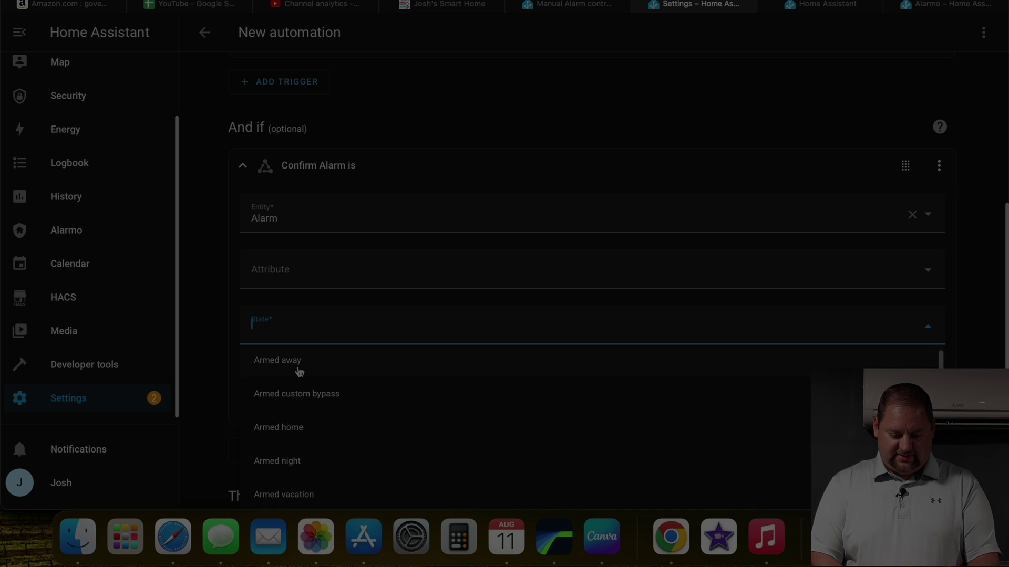
pyautogui.click(299, 367)
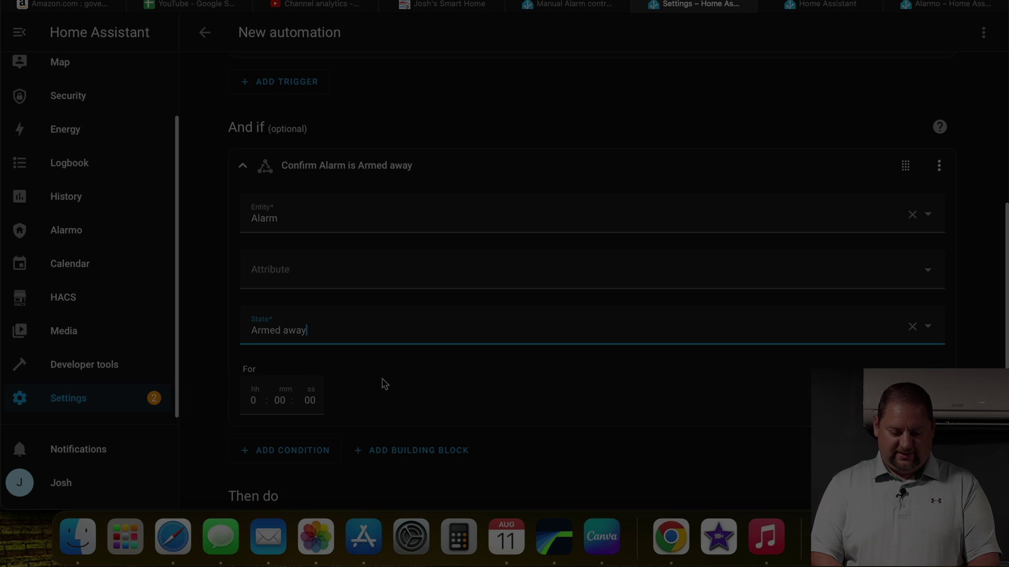
pyautogui.scroll(-3, 413, 391)
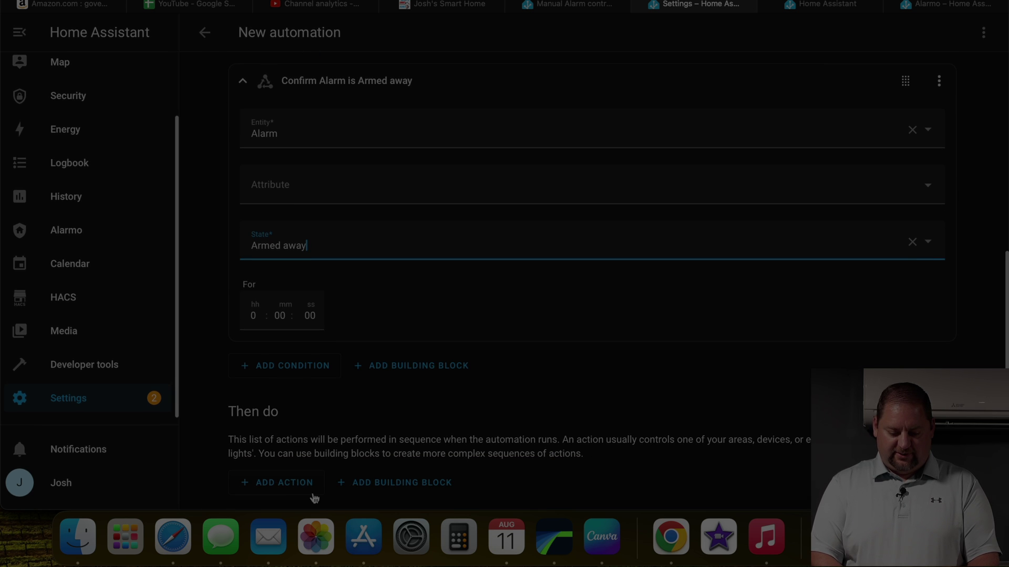
# Add an Alarm control panel: Trigger action targeting the Alarm entity.
pyautogui.click(292, 483)
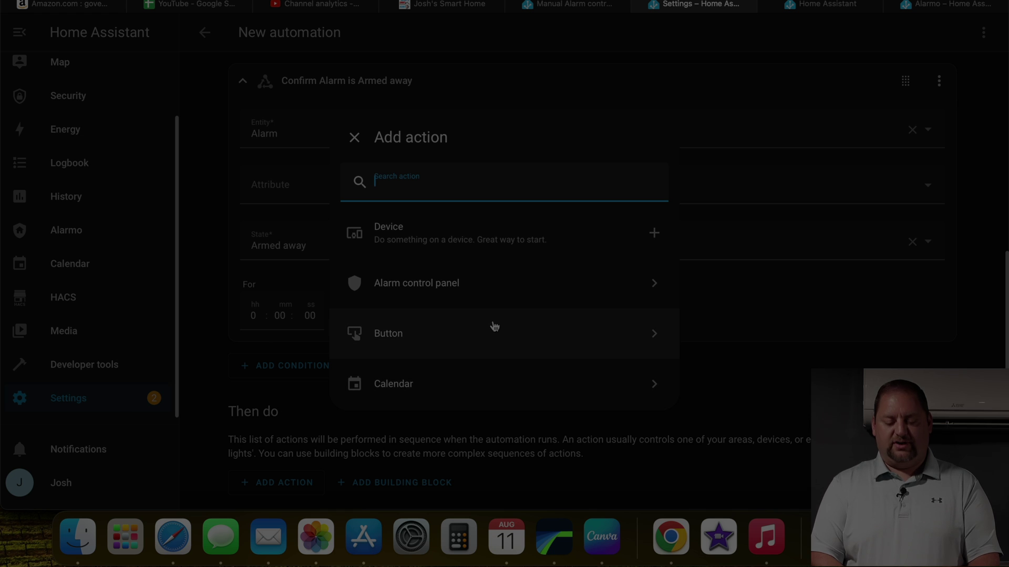
pyautogui.click(508, 292)
pyautogui.scroll(-2, 500, 241)
pyautogui.click(506, 391)
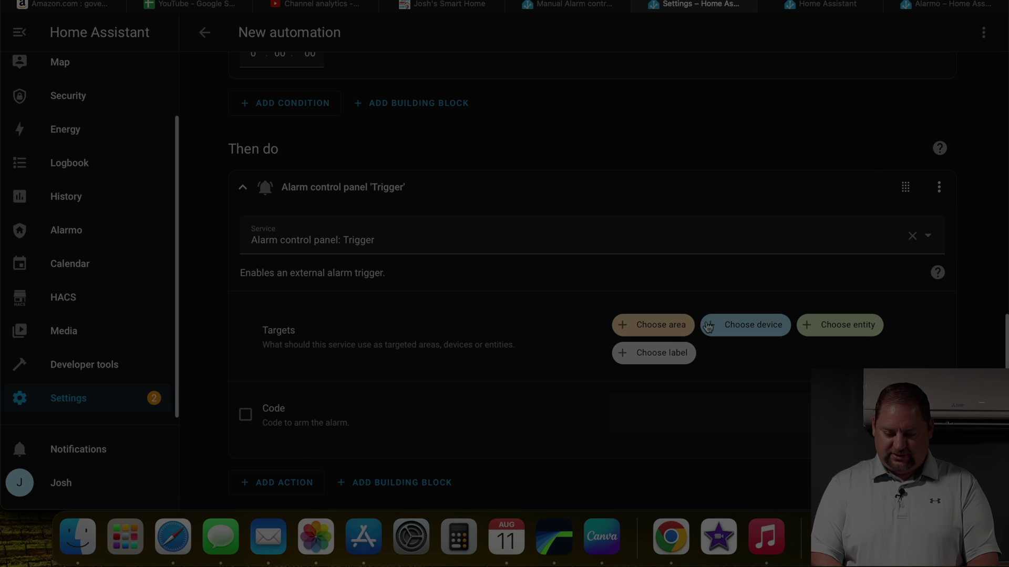
pyautogui.click(729, 325)
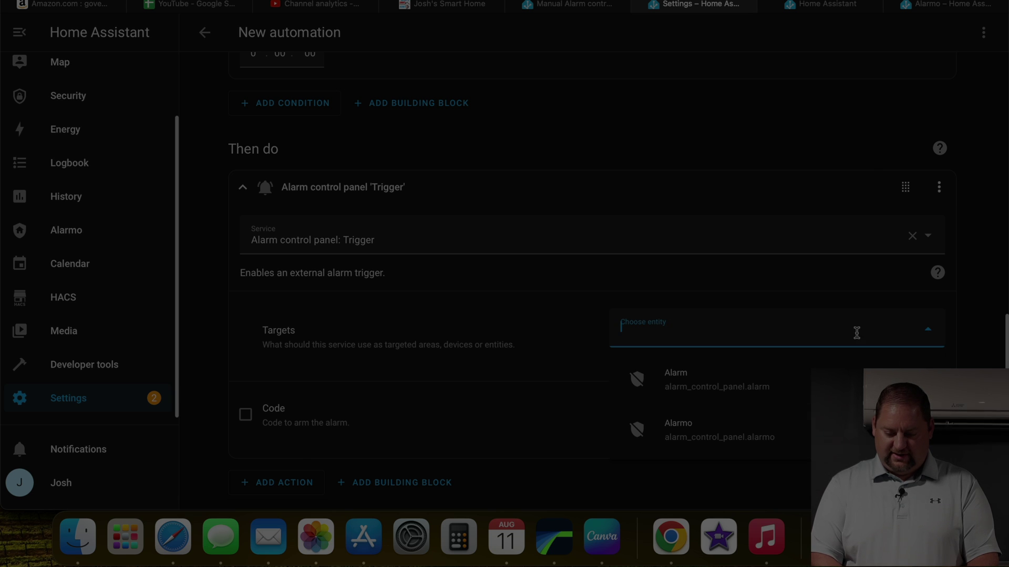
pyautogui.click(771, 390)
# Start saving the automation, replacing the default name with 'Alarm - C'.
pyautogui.hotkey('ctrl', 's')
pyautogui.moveTo(488, 232); pyautogui.dragTo(363, 231)
pyautogui.write('Alarm ')
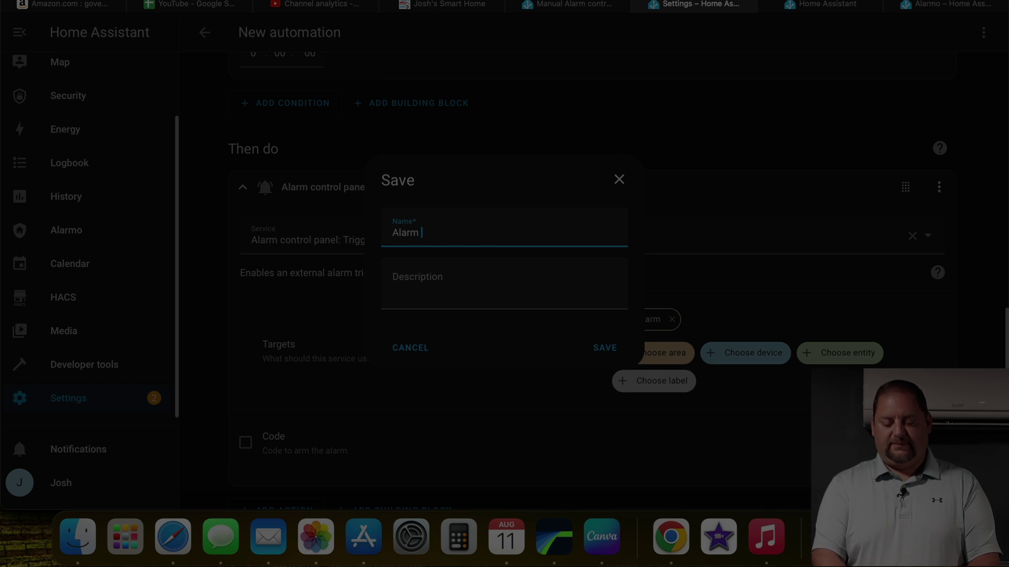
pyautogui.write('- C')
# Save the automation as 'Alarm - Trigger Armed Away based on Sensors'.
pyautogui.press('BackSpace')
pyautogui.write('Trigger thArmed')
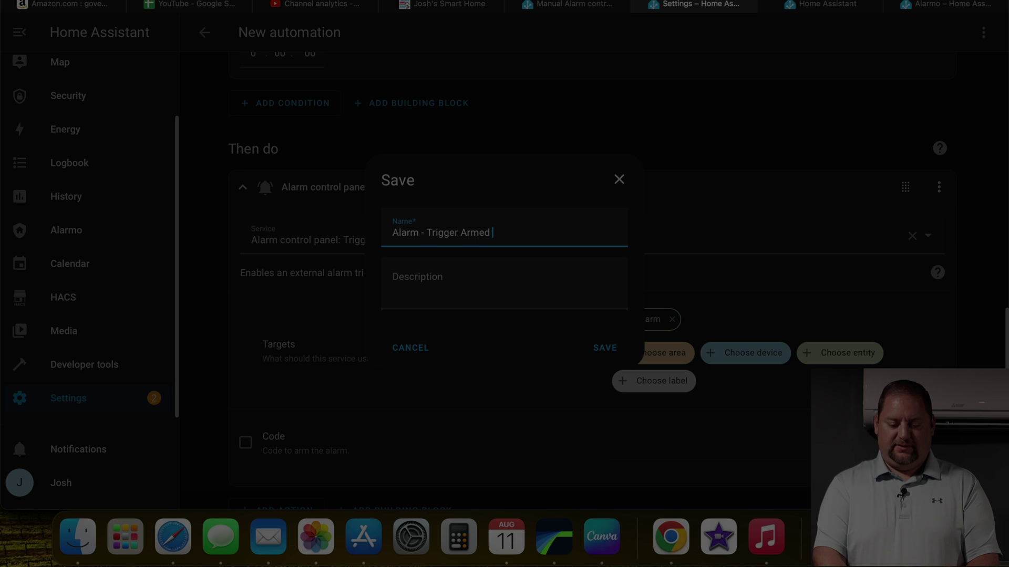
pyautogui.write(' Away based')
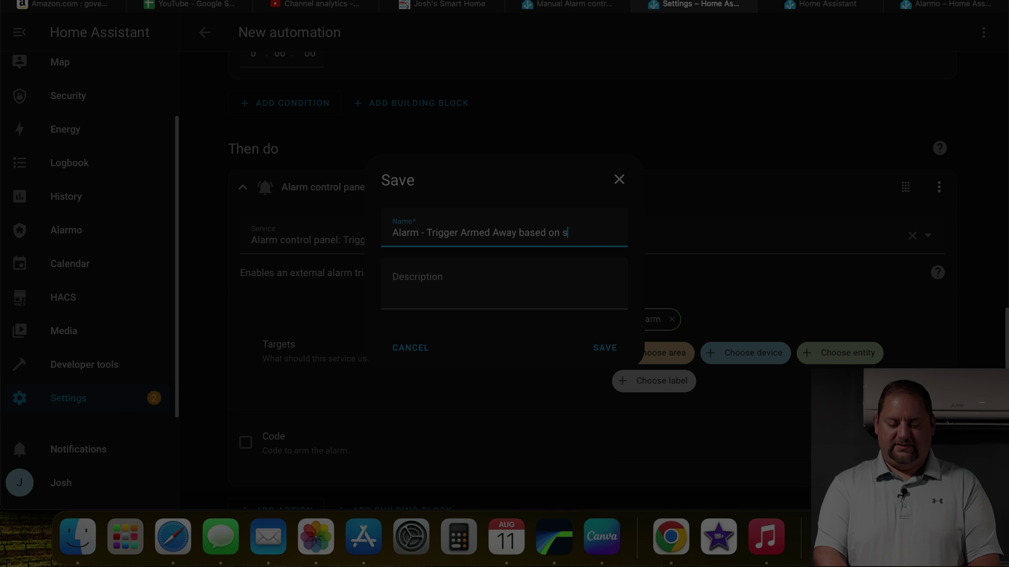
pyautogui.write(' on s')
pyautogui.press('BackSpace')
pyautogui.write('Sensors')
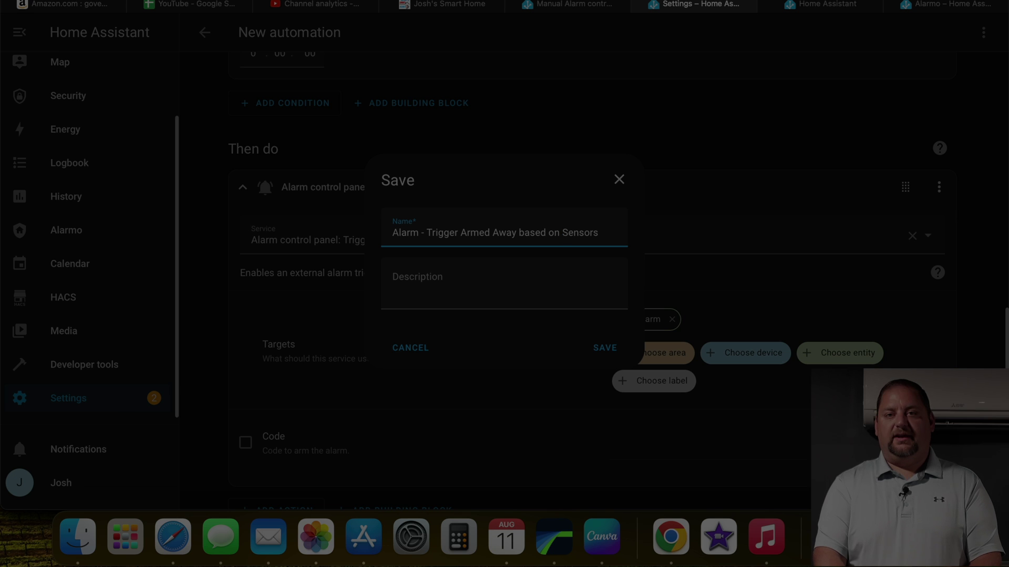
pyautogui.click(431, 290)
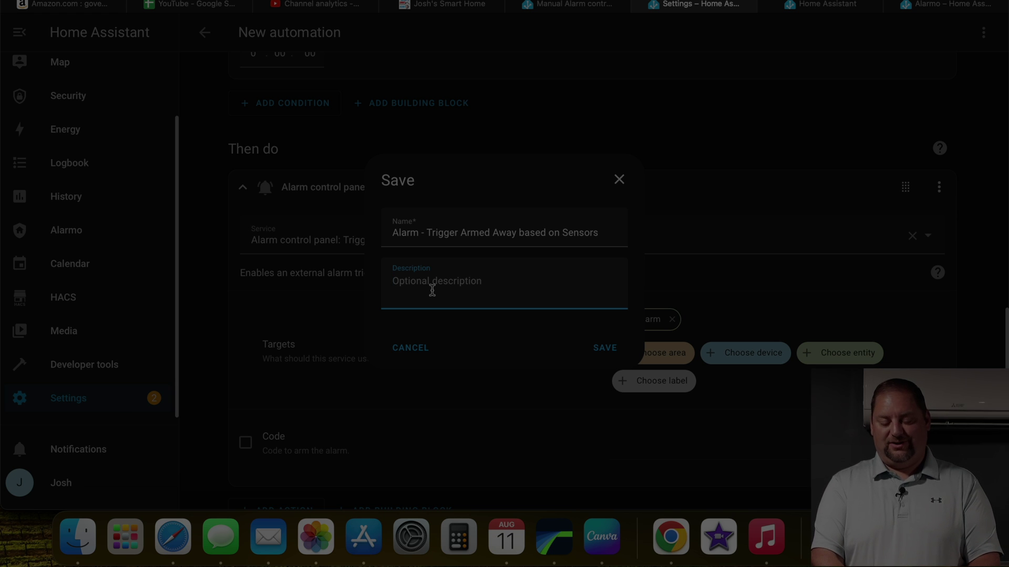
pyautogui.press('Return')
pyautogui.click(288, 480)
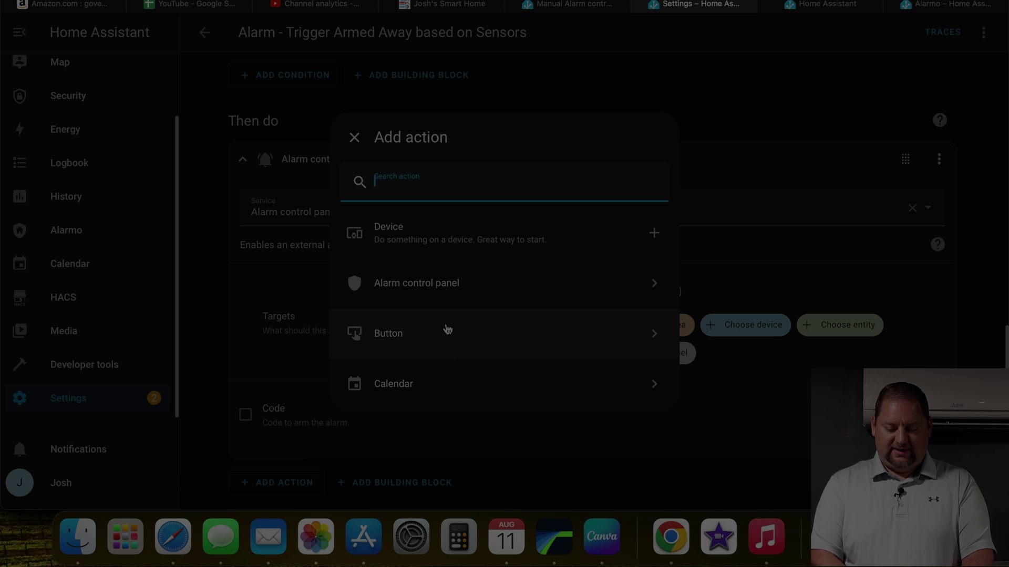
# Add a Send a notification action using notify.all_phones.
pyautogui.scroll(-3, 448, 330)
pyautogui.scroll(-10, 447, 330)
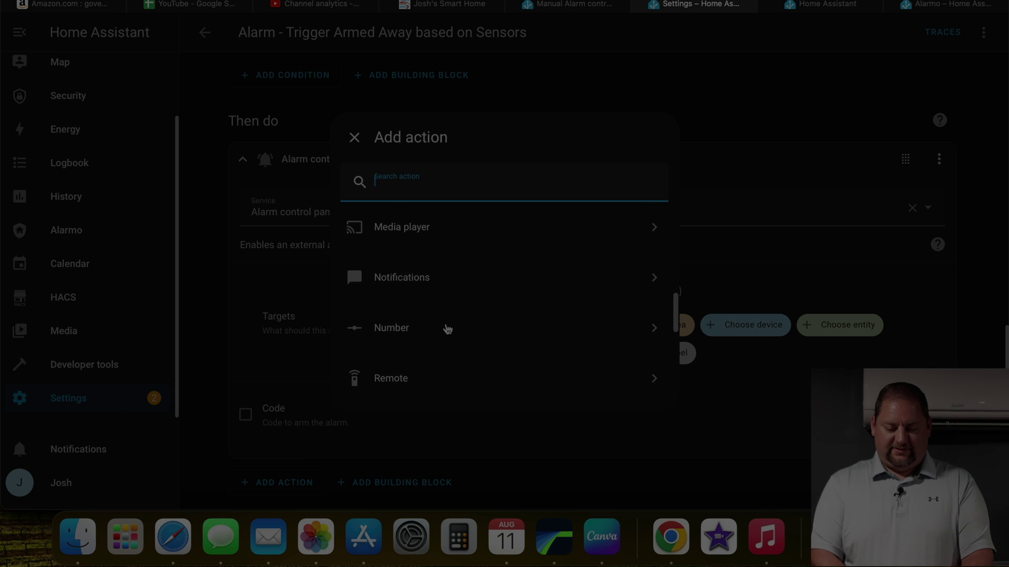
pyautogui.click(435, 286)
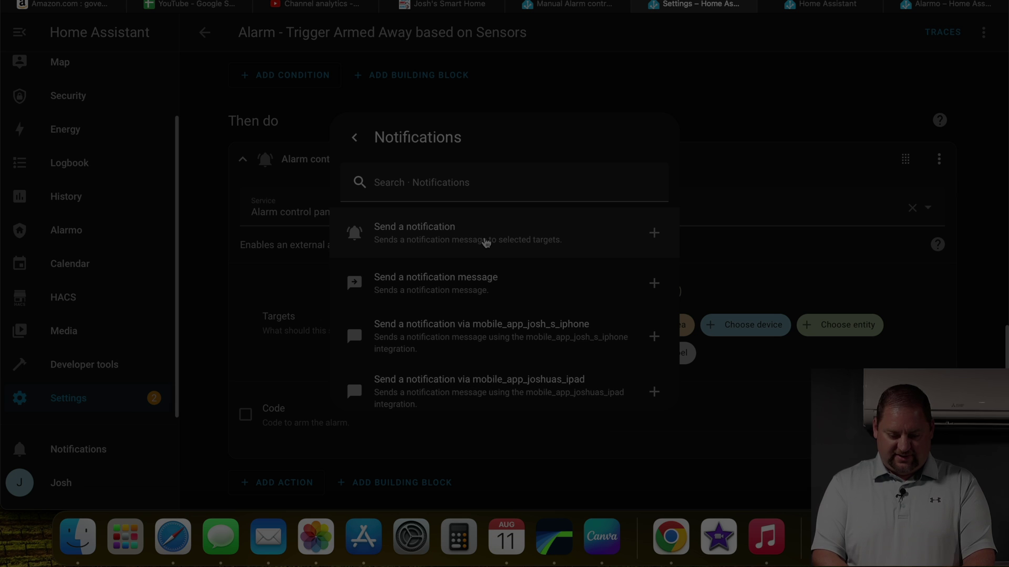
pyautogui.scroll(-5, 529, 355)
pyautogui.scroll(-4, 528, 355)
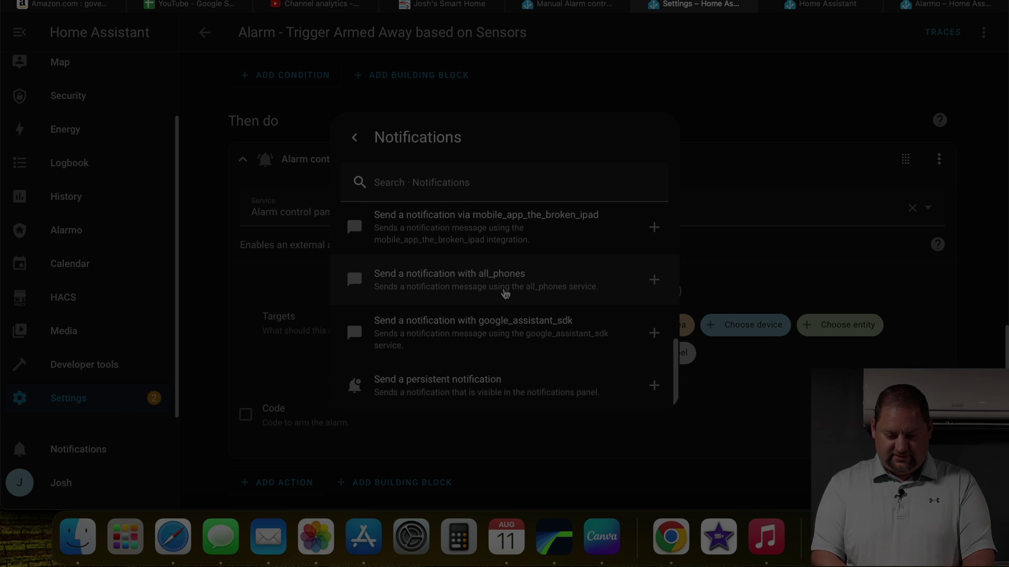
pyautogui.click(504, 288)
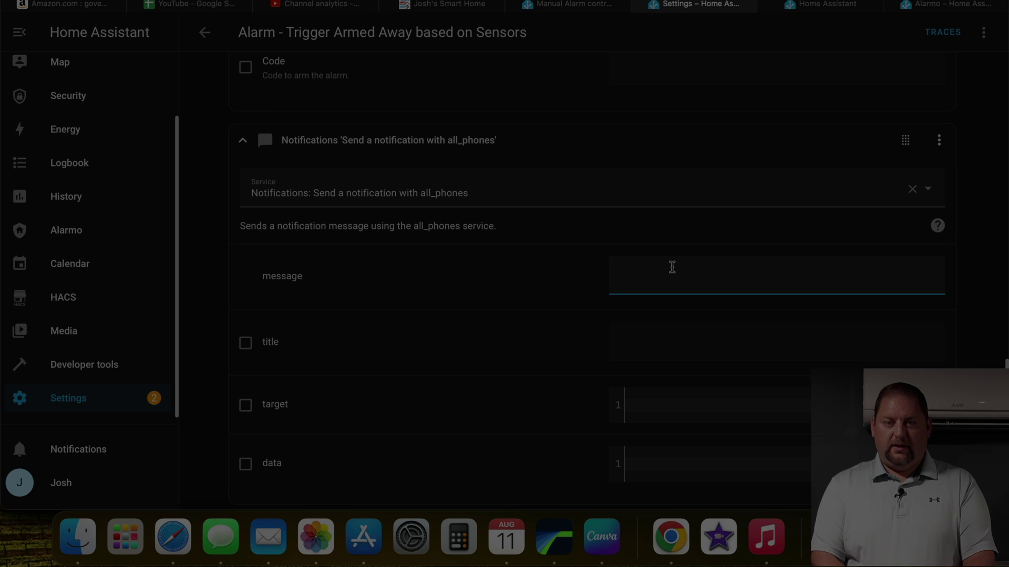
# Set the notification message to 'Alarm Triggered by {{trigger.to_state.name}} !!!'.
pyautogui.click(672, 267)
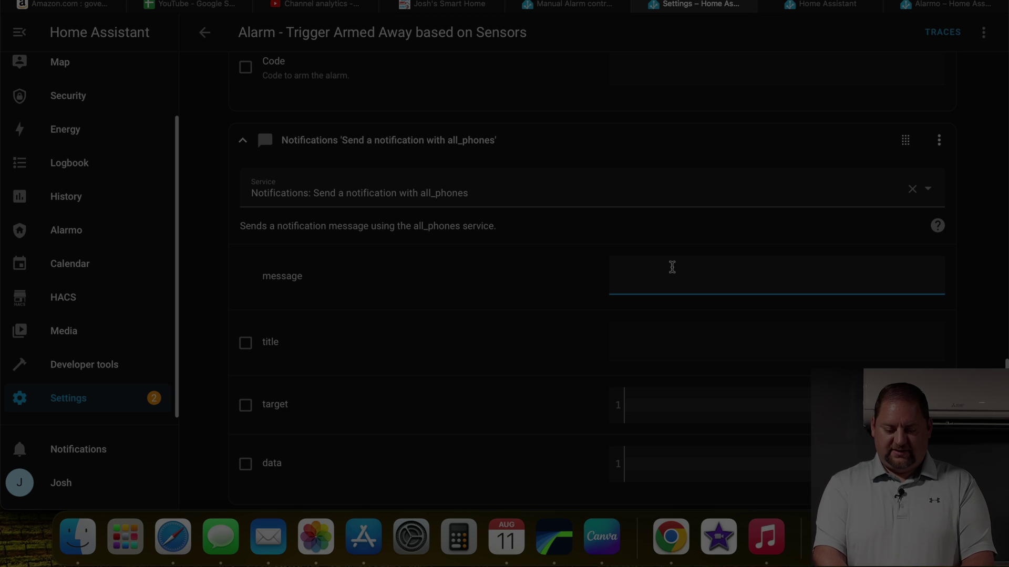
pyautogui.write('Alarm Triggered by {{trigger.to_state.name}}')
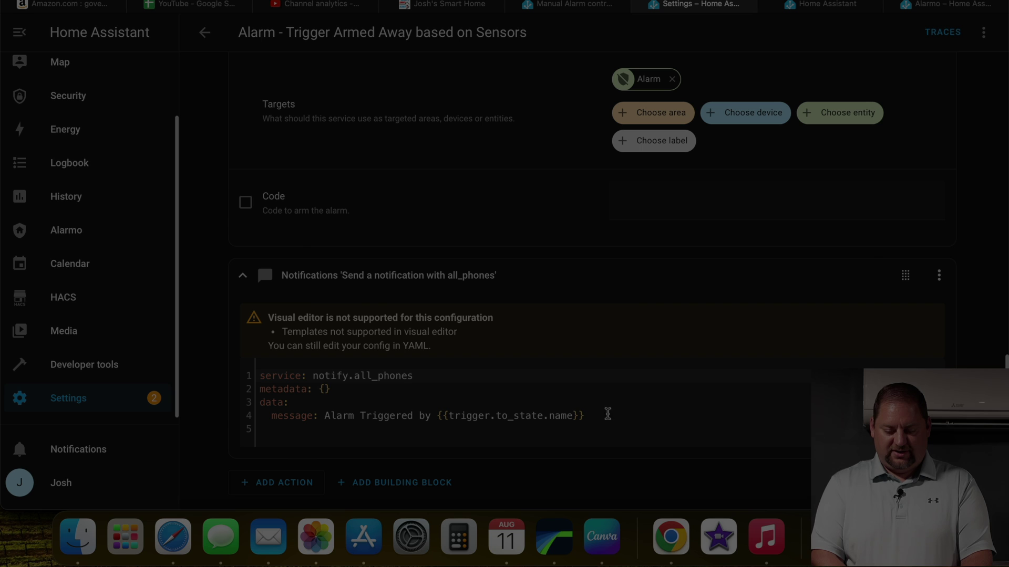
pyautogui.click(609, 414)
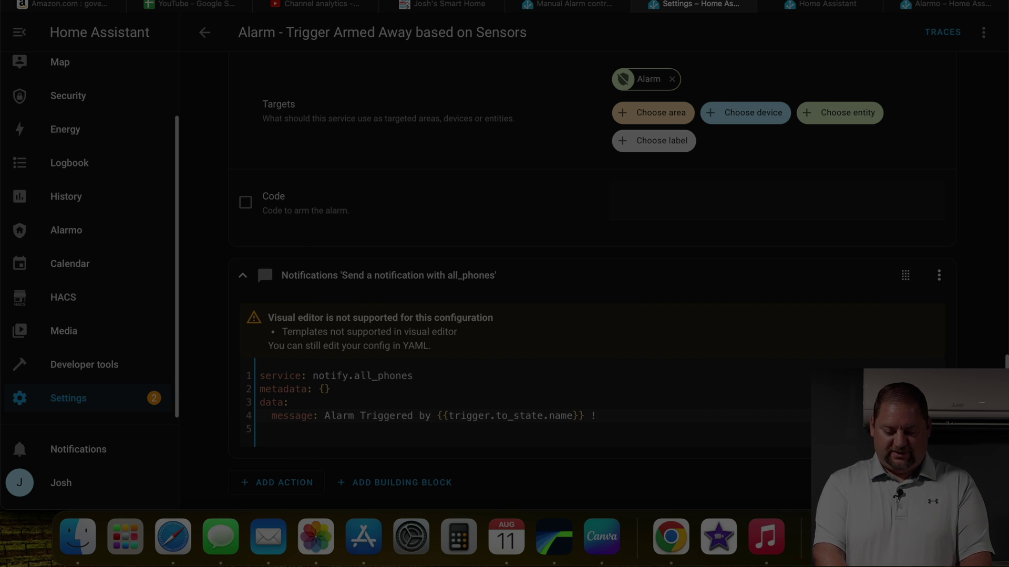
pyautogui.write('!!')
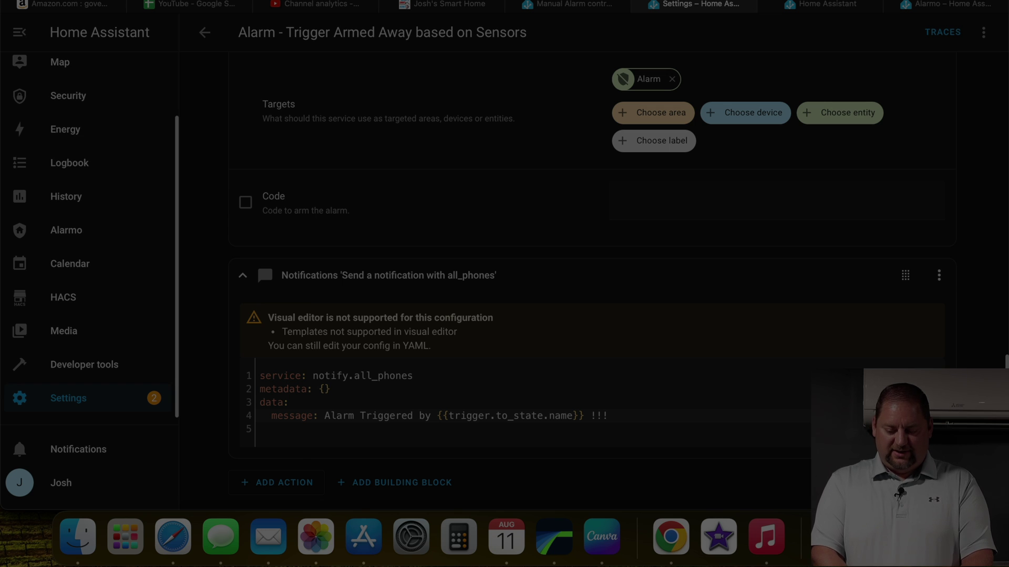
# Duplicate the armed-away trigger automation and change its condition state to Armed home.
pyautogui.scroll(15, 987, 118)
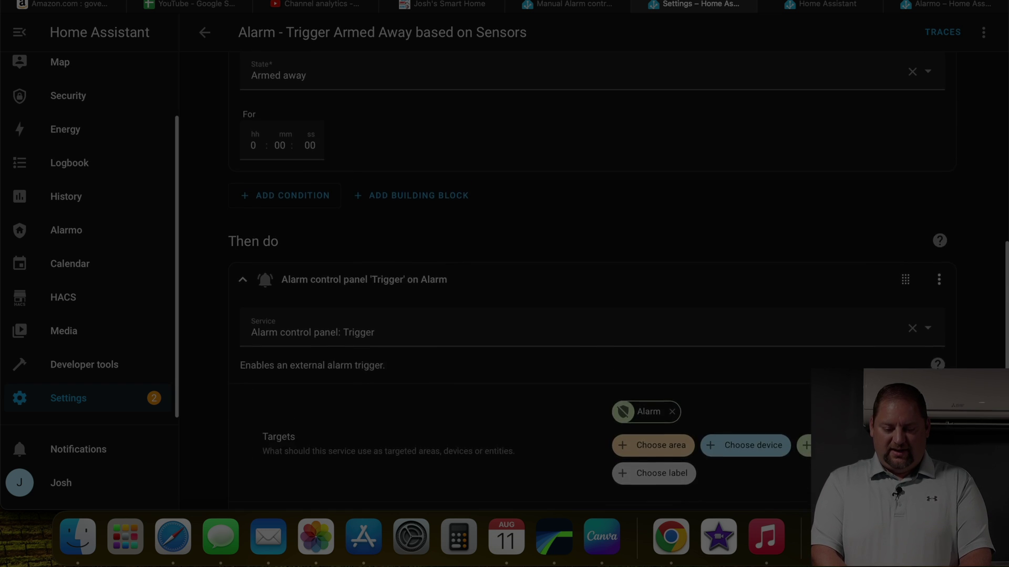
pyautogui.click(986, 32)
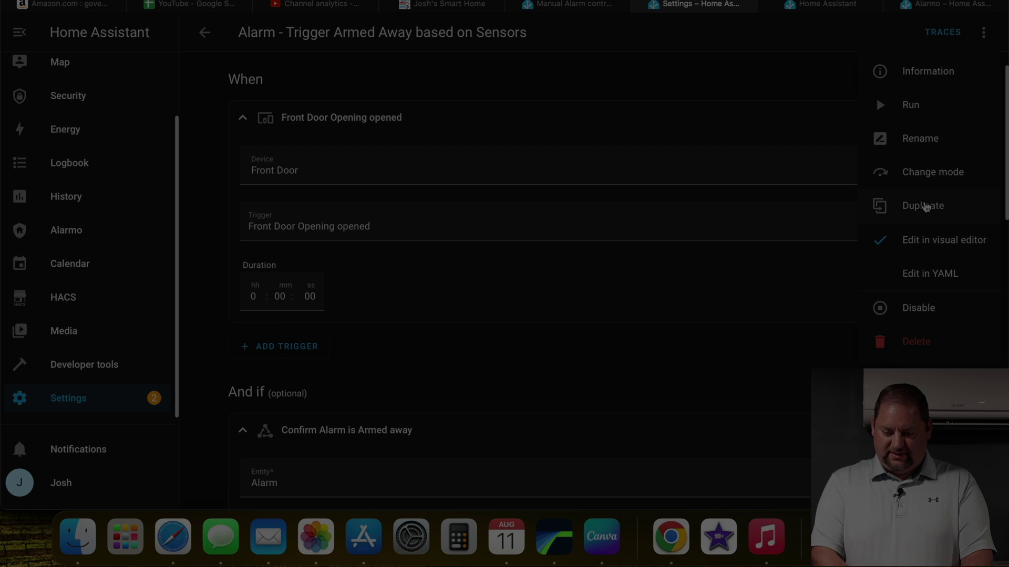
pyautogui.click(923, 206)
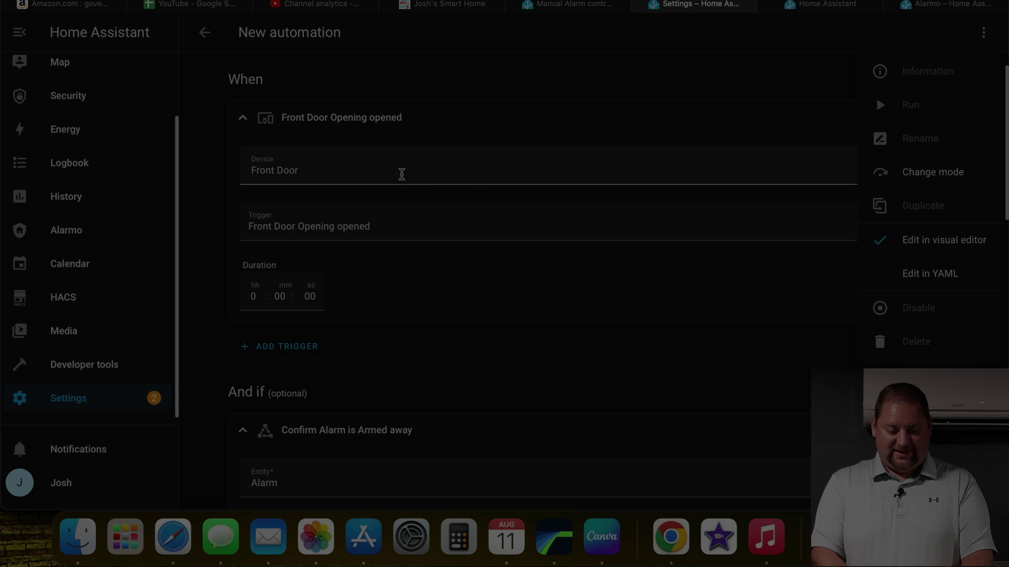
pyautogui.scroll(-6, 475, 254)
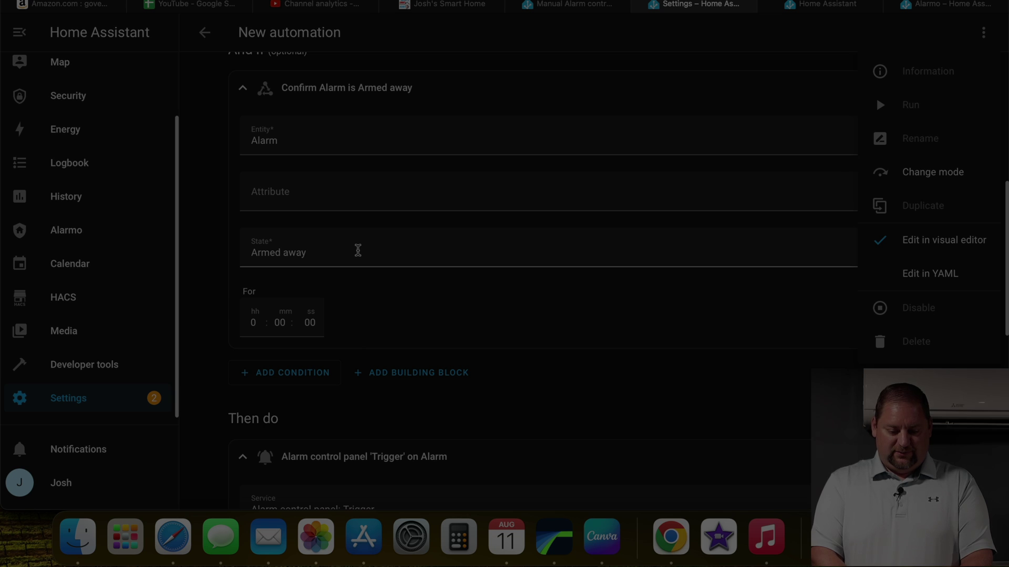
pyautogui.click(357, 253)
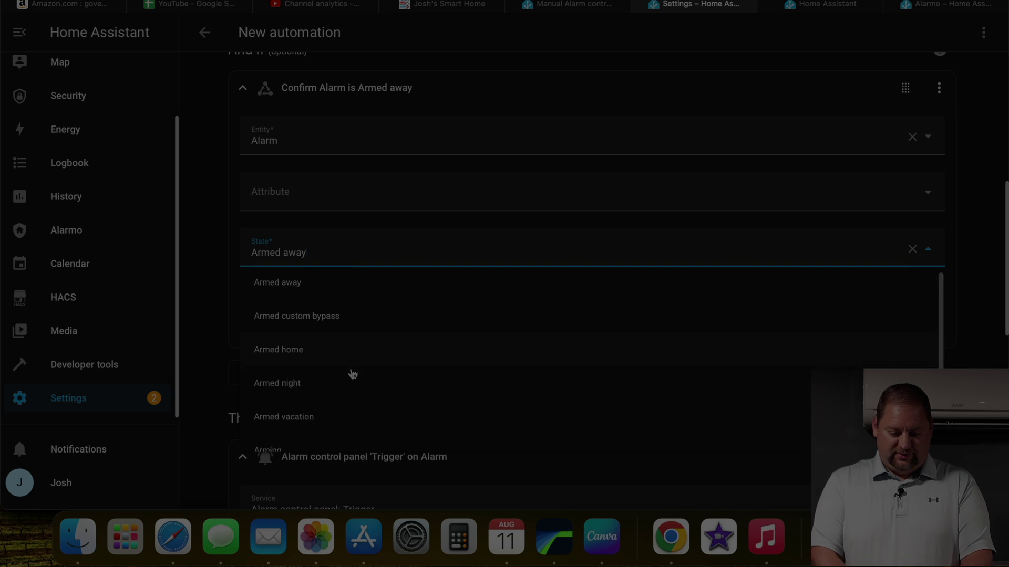
pyautogui.scroll(-3, 350, 373)
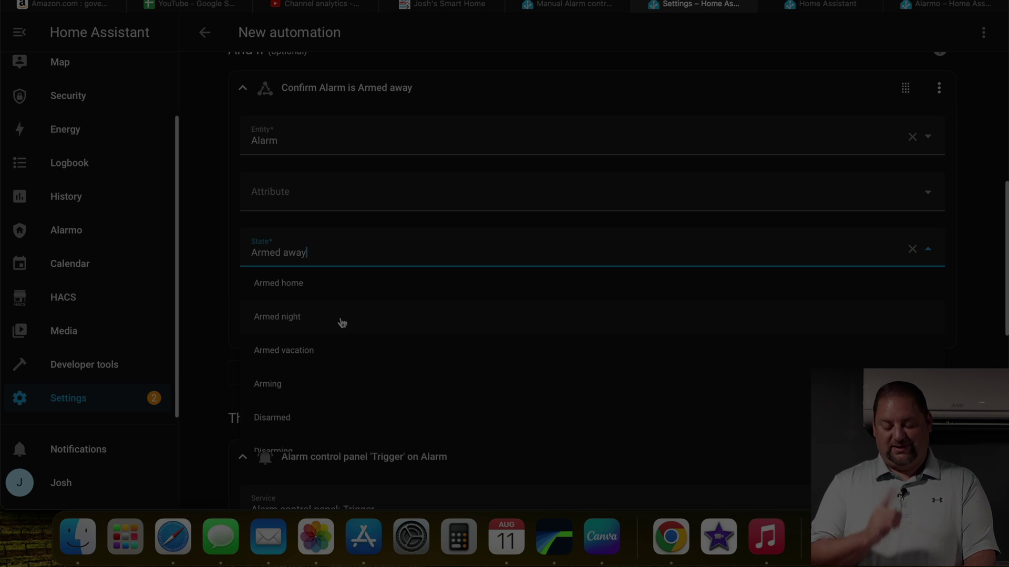
pyautogui.click(292, 289)
pyautogui.scroll(3, 387, 252)
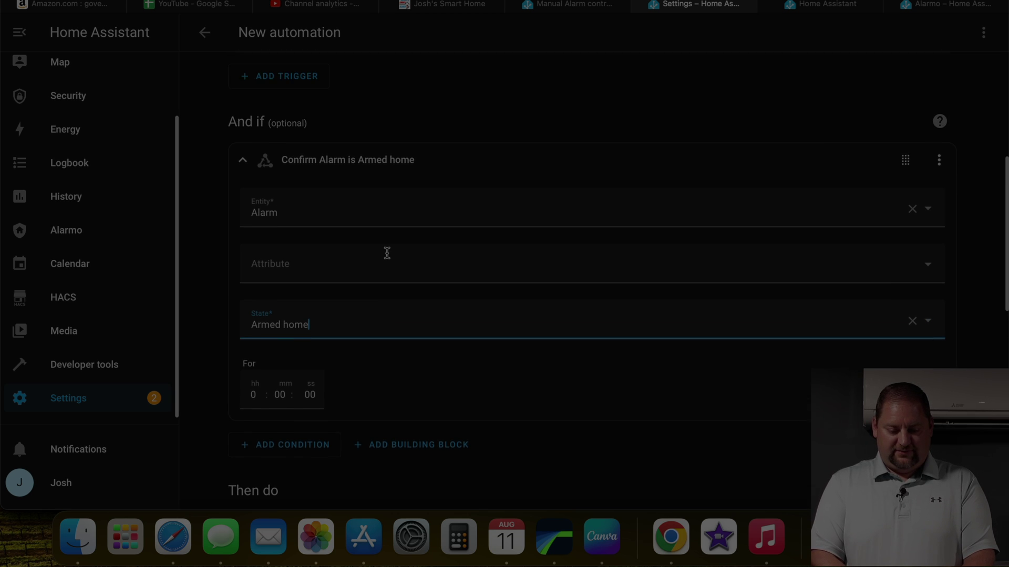
pyautogui.scroll(-10, 446, 219)
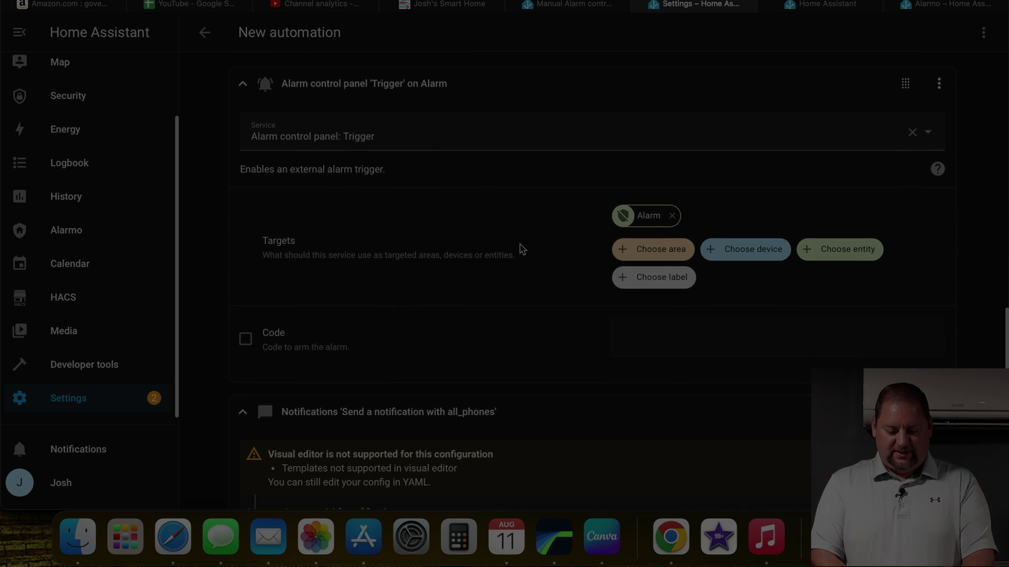
pyautogui.scroll(-3, 520, 247)
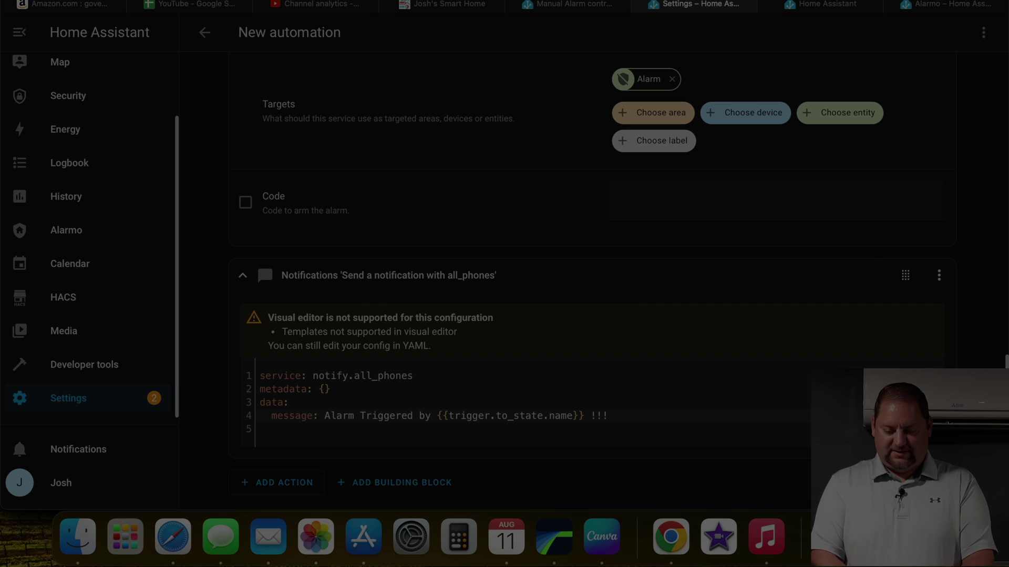
# Save the copy under the name 'Alarm Triggers in Armed Home'.
pyautogui.press('super+s')
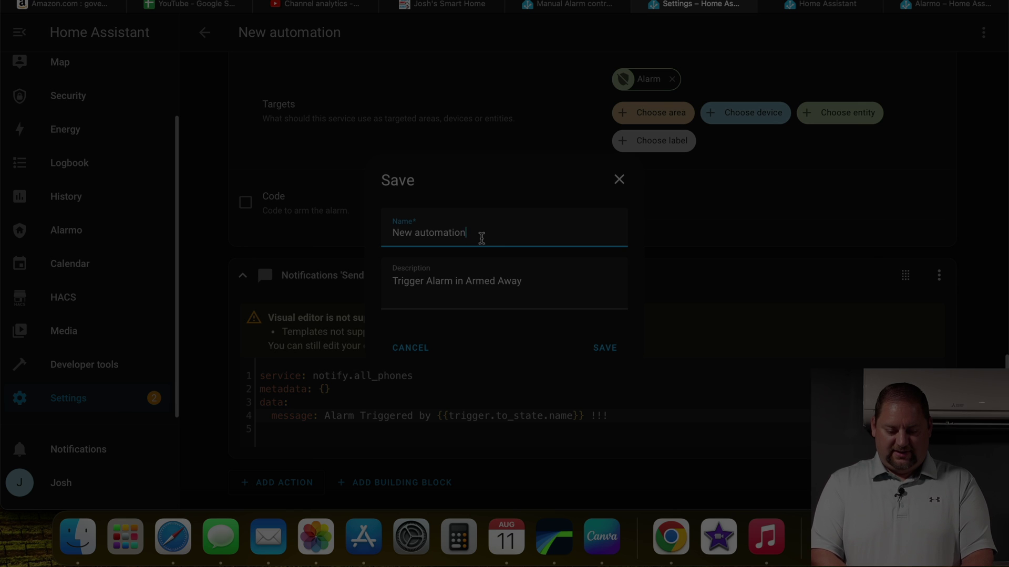
pyautogui.moveTo(468, 234); pyautogui.dragTo(371, 233)
pyautogui.write('Alarm Triggers in')
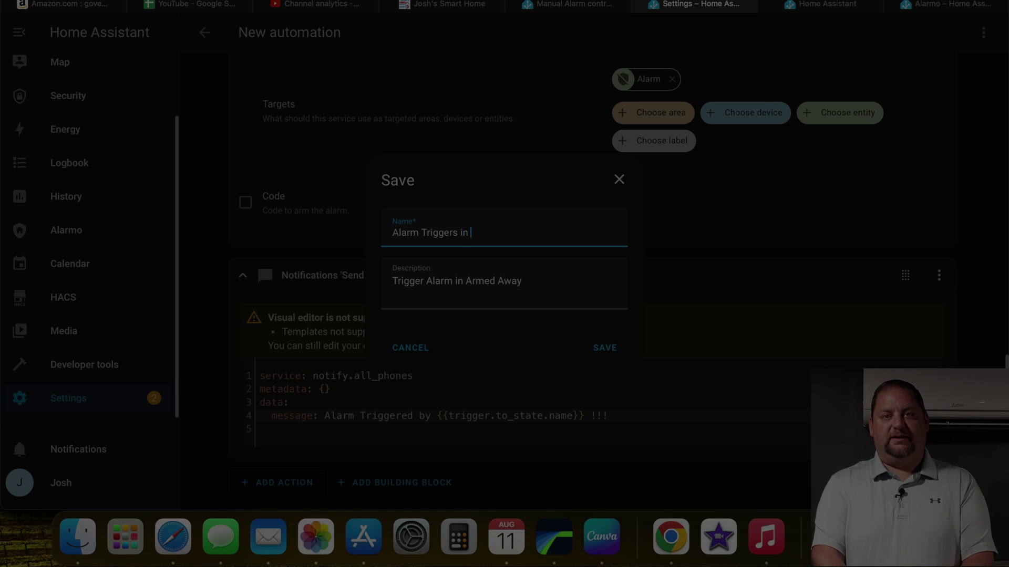
pyautogui.write('Home')
pyautogui.press('Return')
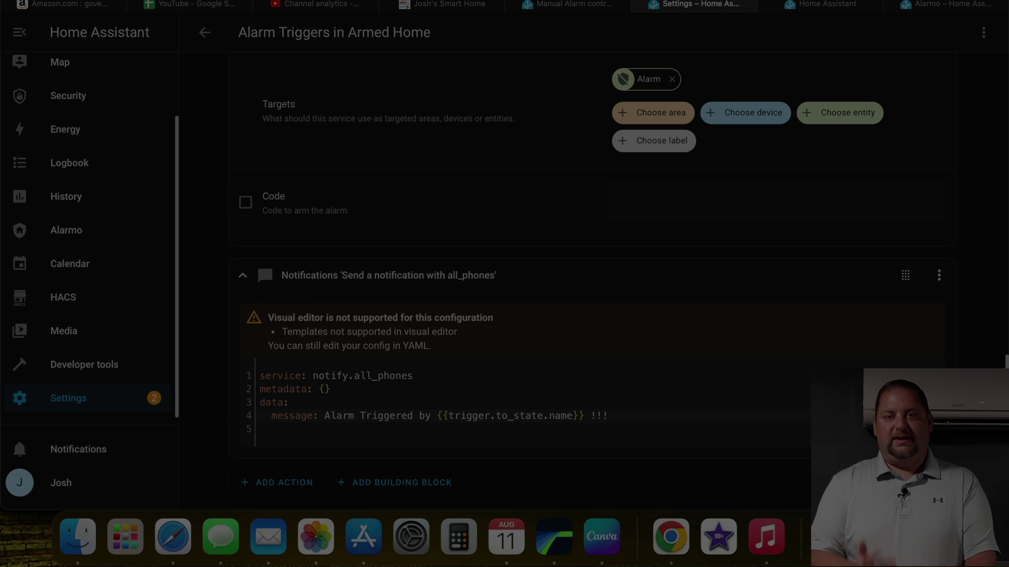
pyautogui.moveTo(280, 276); pyautogui.dragTo(424, 275)
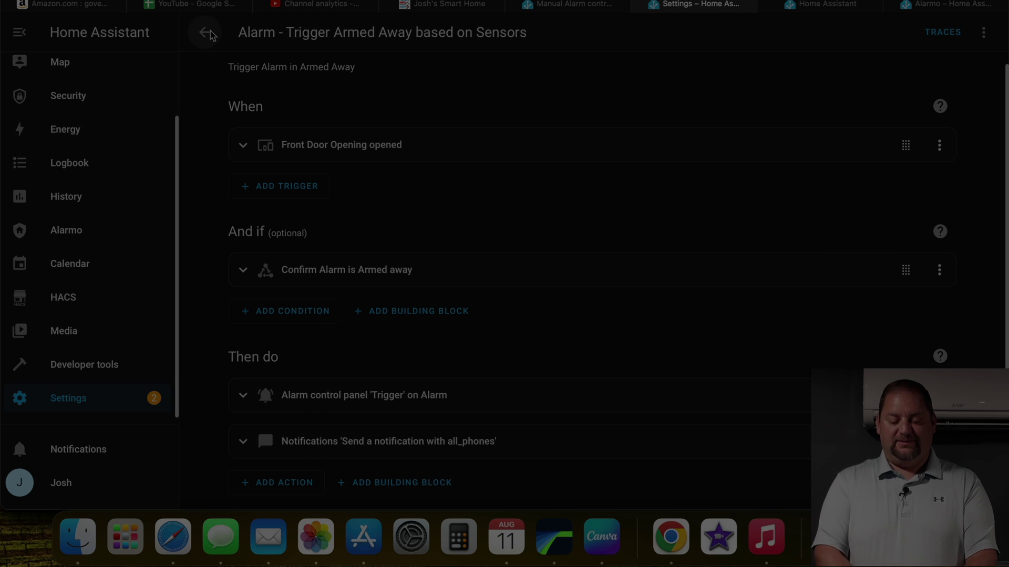
# Start a new automation triggered when the Alarm entity changes to Triggered.
pyautogui.click(206, 33)
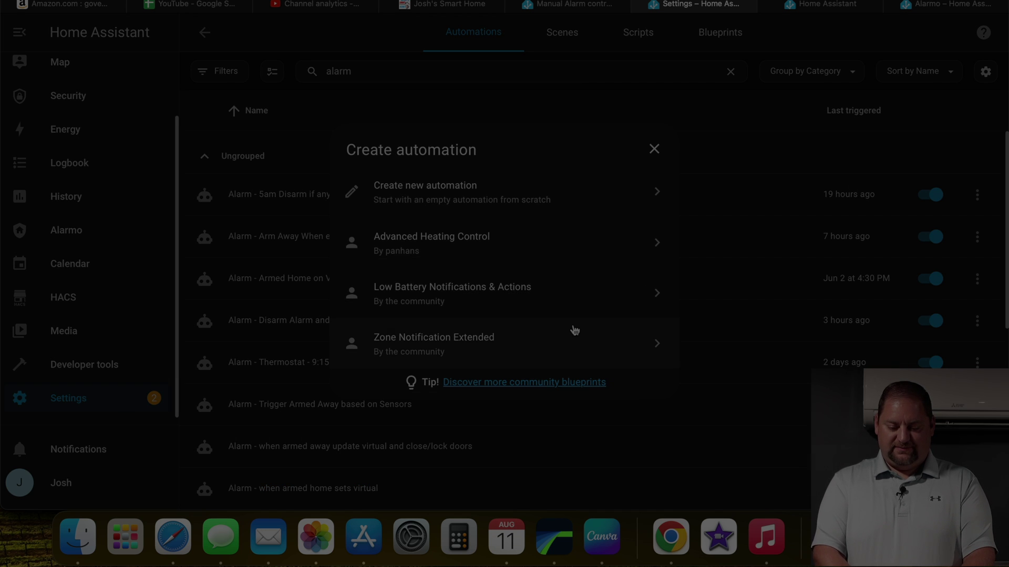
pyautogui.click(477, 208)
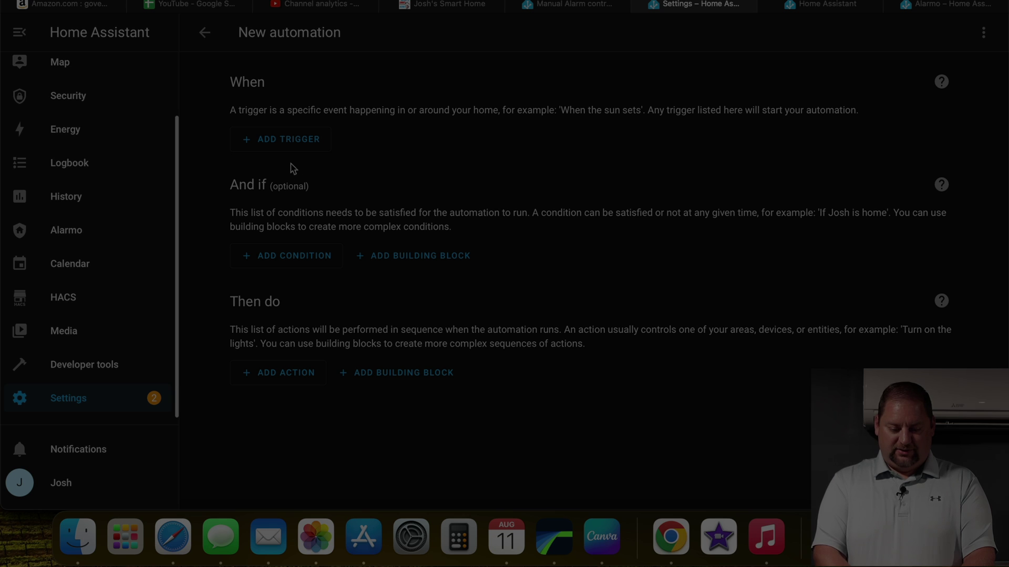
pyautogui.click(284, 143)
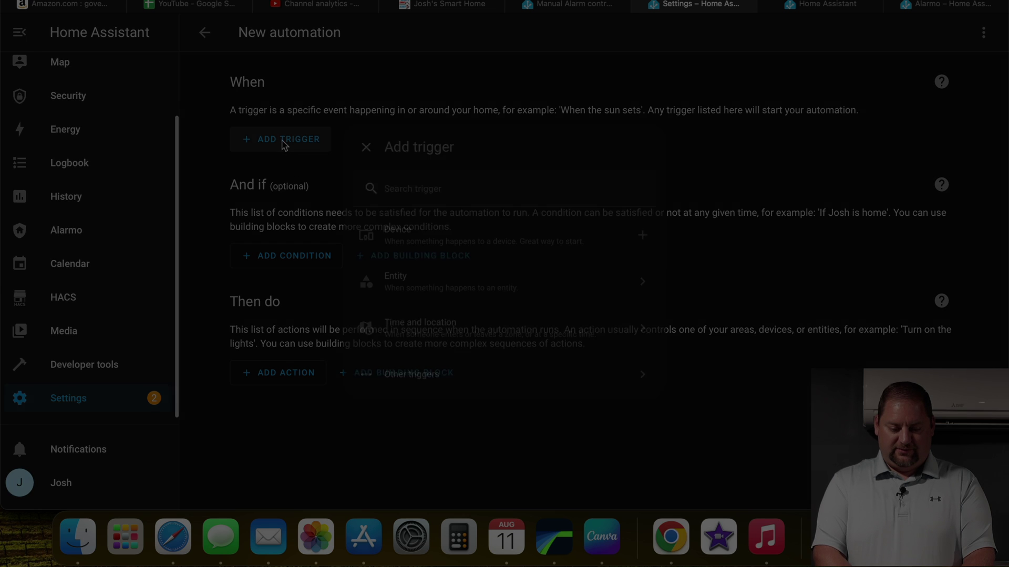
pyautogui.click(433, 297)
pyautogui.click(412, 289)
pyautogui.click(383, 188)
pyautogui.write('alarm')
pyautogui.click(344, 243)
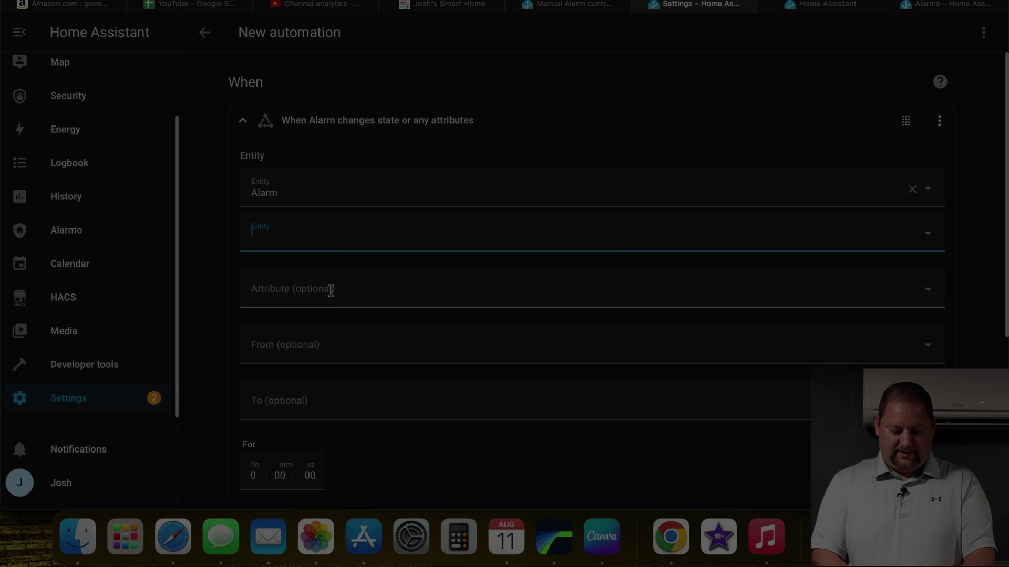
pyautogui.click(325, 389)
pyautogui.scroll(-3, 336, 347)
pyautogui.click(302, 292)
# Add a device action that turns on the Pantry Siren.
pyautogui.scroll(-5, 416, 405)
pyautogui.click(283, 482)
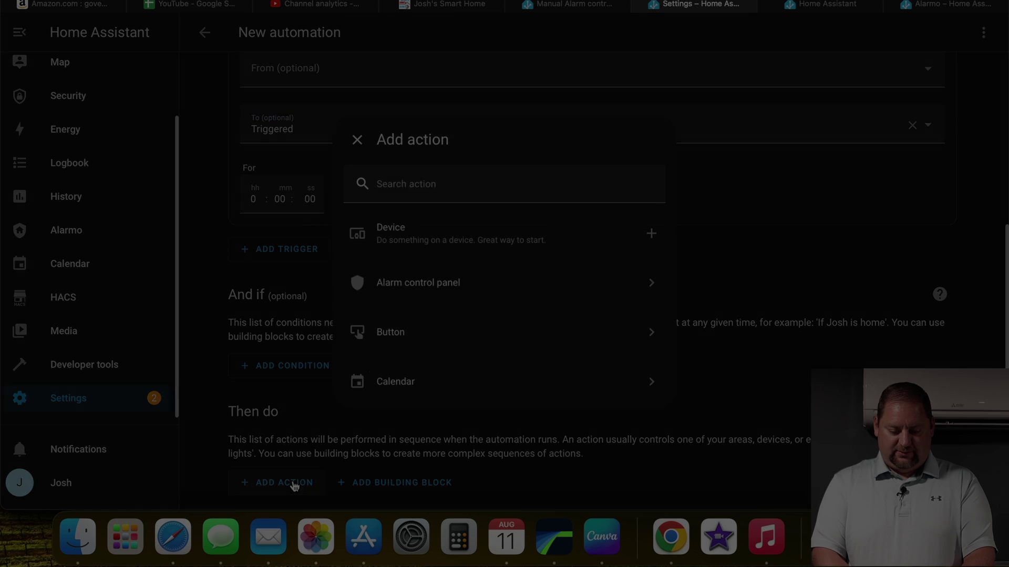
pyautogui.click(451, 235)
pyautogui.scroll(-3, 413, 315)
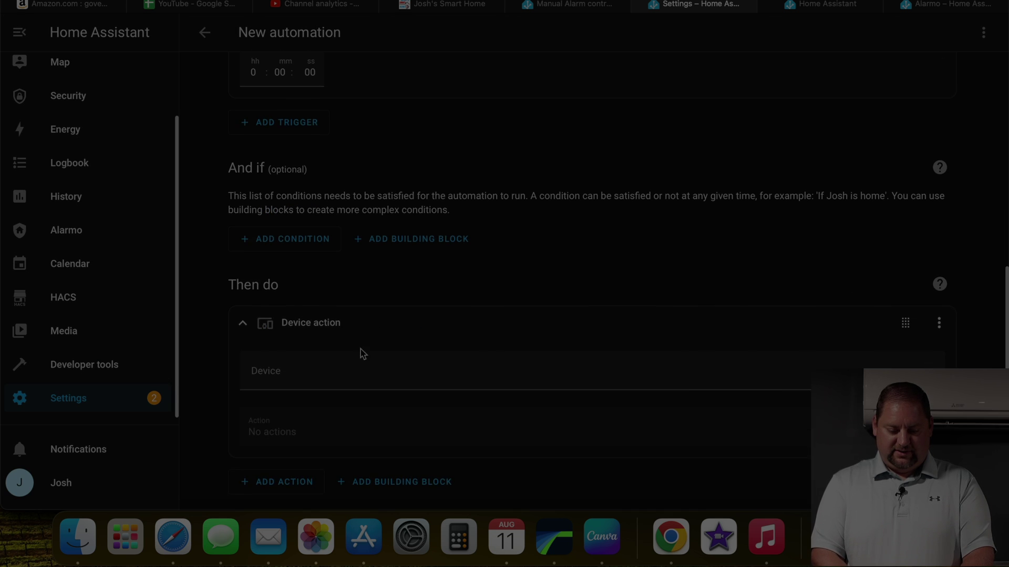
pyautogui.click(358, 363)
pyautogui.write('Siren')
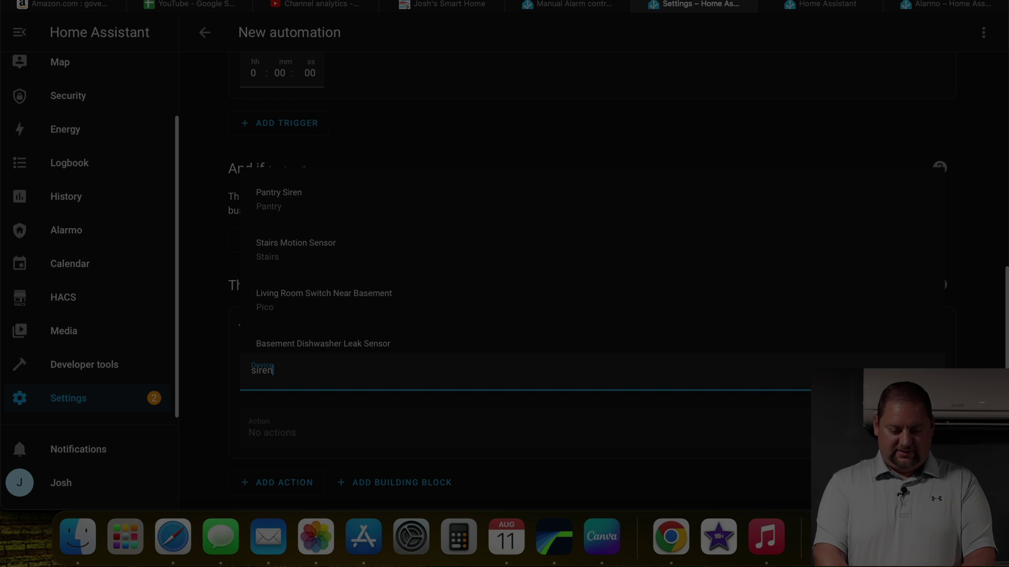
pyautogui.click(310, 204)
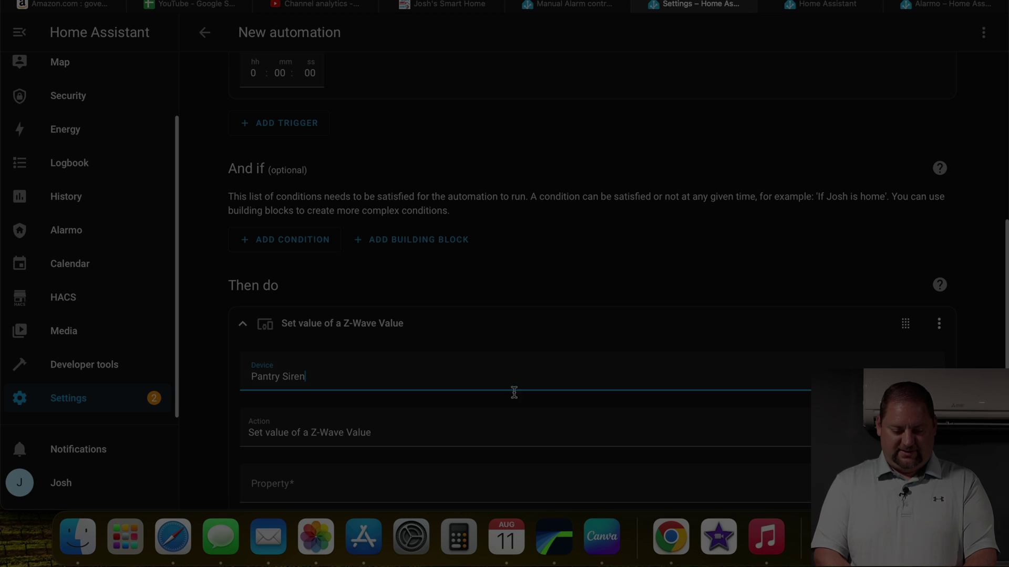
pyautogui.click(558, 424)
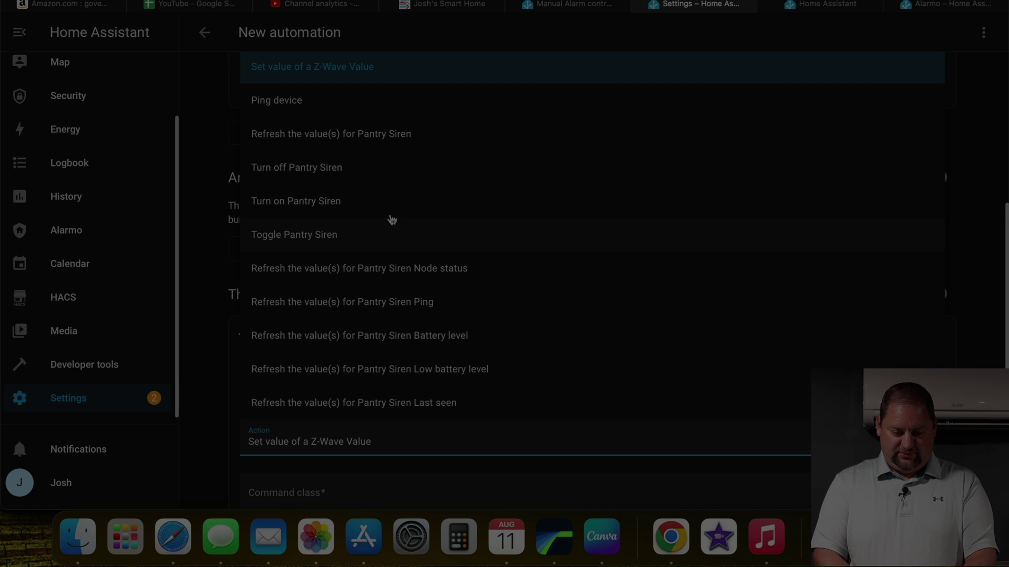
pyautogui.click(371, 206)
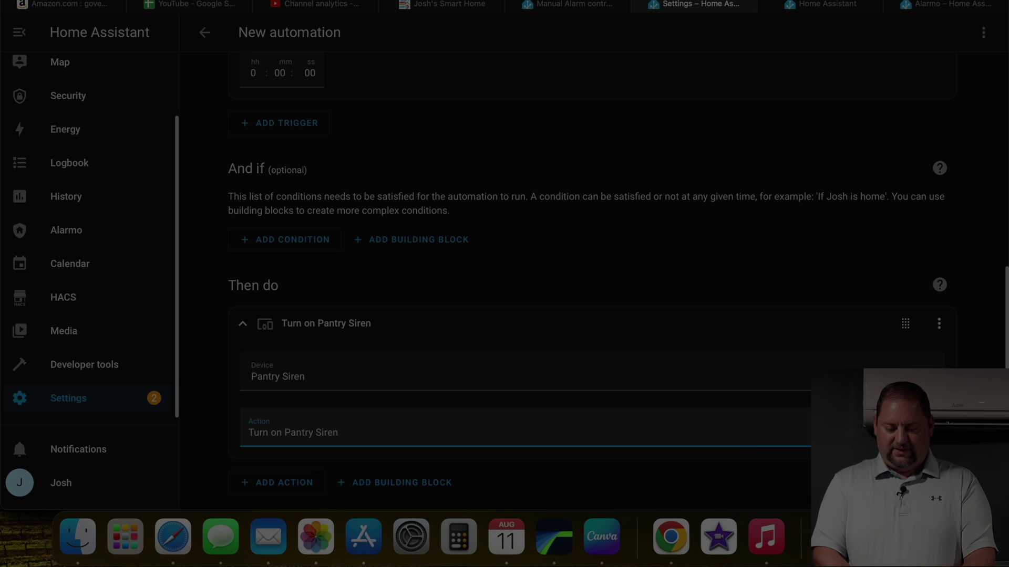
# Save it as 'Alarm Triggered Sounds Siren' with description 'Sound Siren when alarm triggered', then disable it.
pyautogui.click(967, 491)
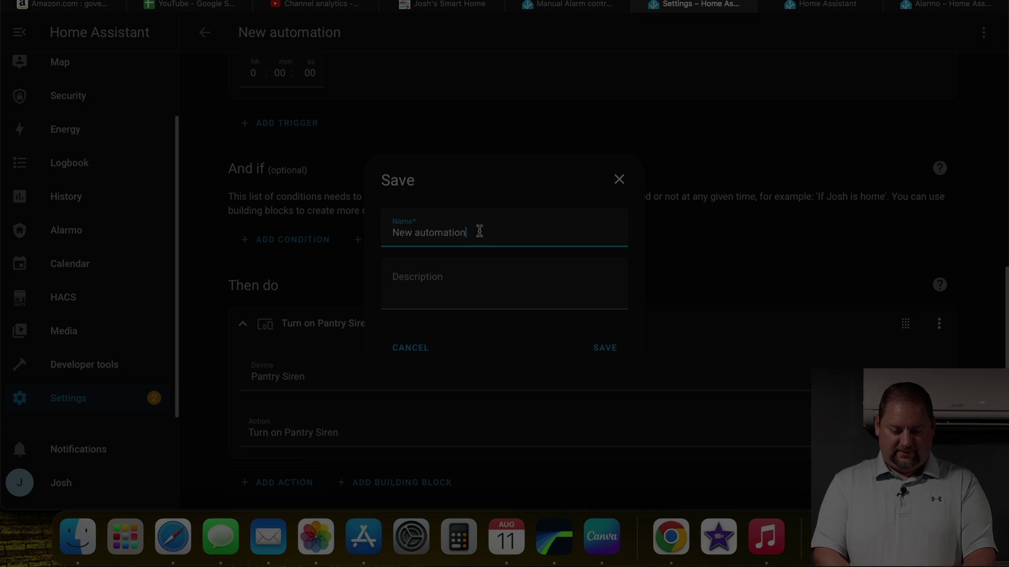
pyautogui.moveTo(479, 231); pyautogui.dragTo(393, 227)
pyautogui.write('Alarm Trigg')
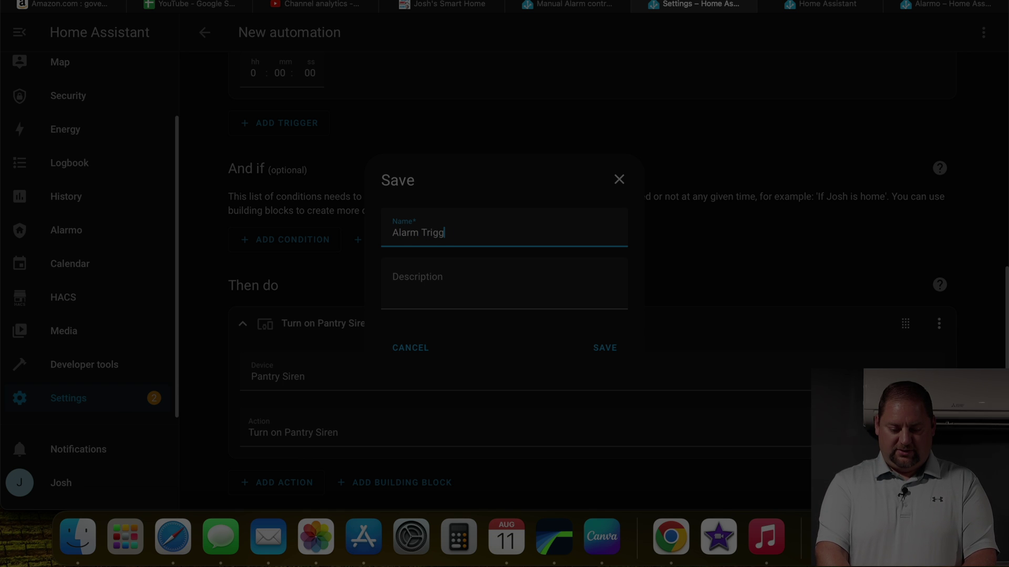
pyautogui.write('ered Sounds Siree')
pyautogui.press('BackSpace')
pyautogui.write('n')
pyautogui.press('Tab')
pyautogui.write('Sound Siren when alarm triggered')
pyautogui.click(604, 348)
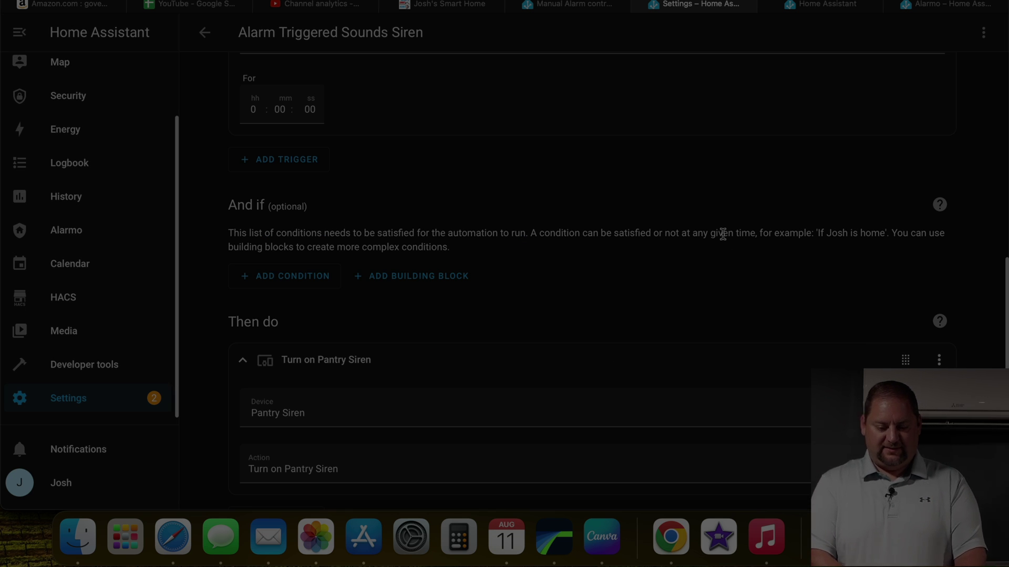
pyautogui.click(982, 46)
pyautogui.click(898, 315)
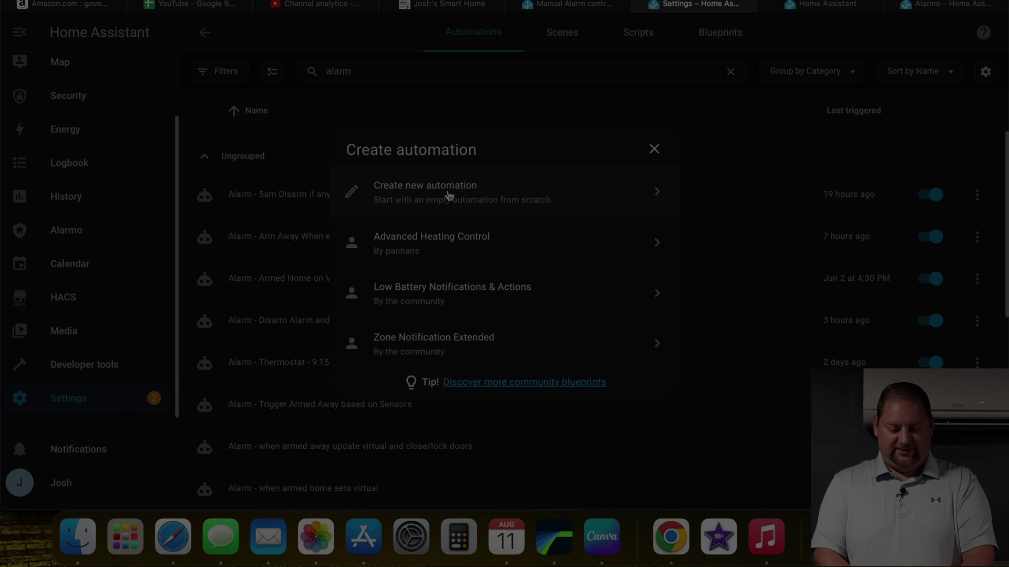
# Start a new automation with a Zone trigger for people leaving Home.
pyautogui.click(448, 197)
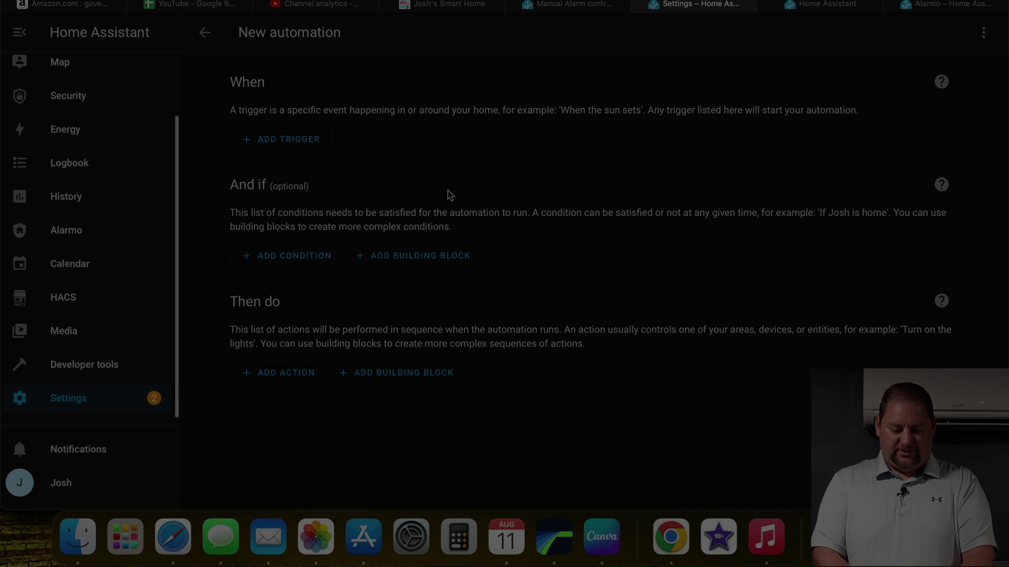
pyautogui.click(286, 139)
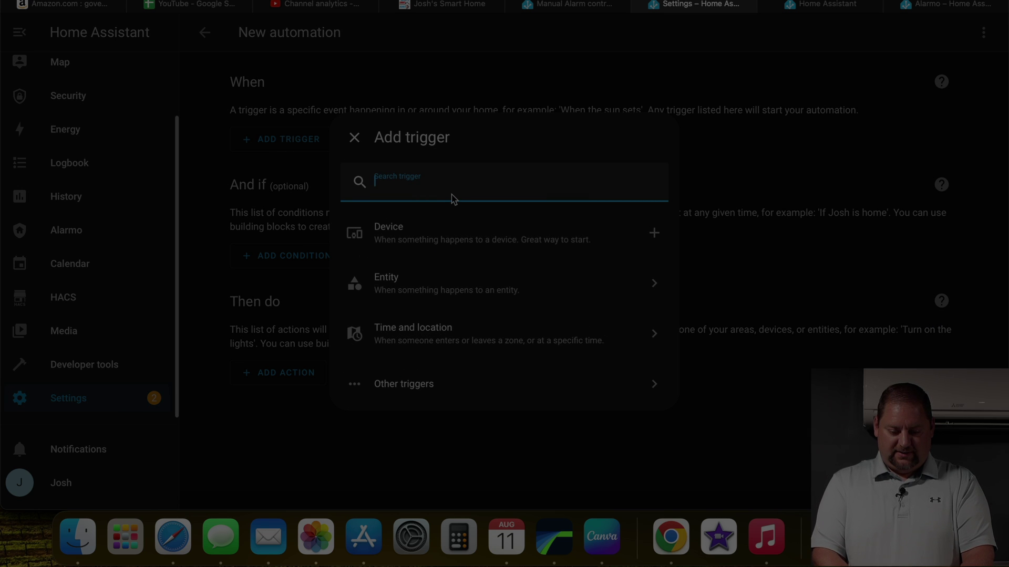
pyautogui.click(463, 341)
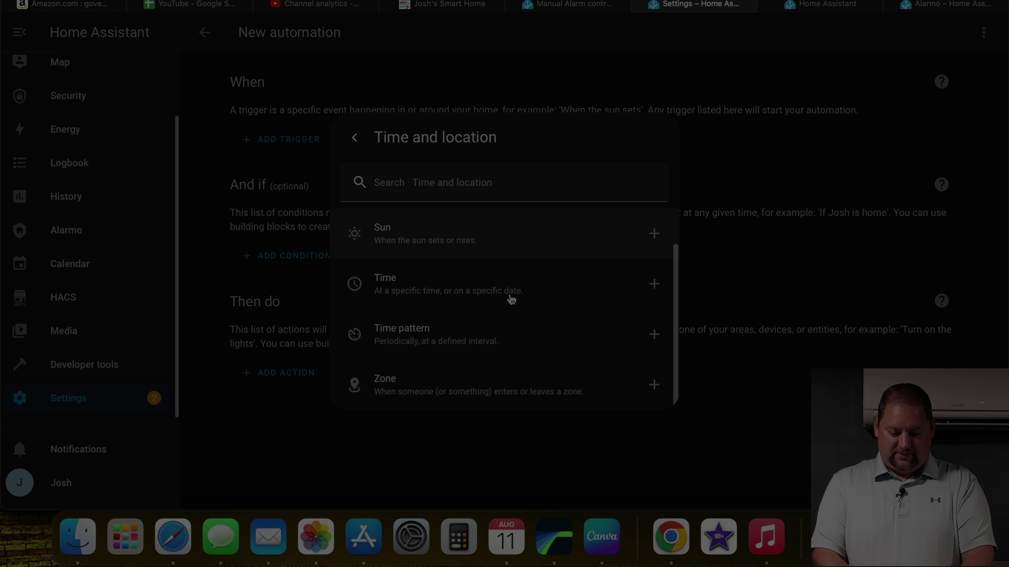
pyautogui.click(484, 394)
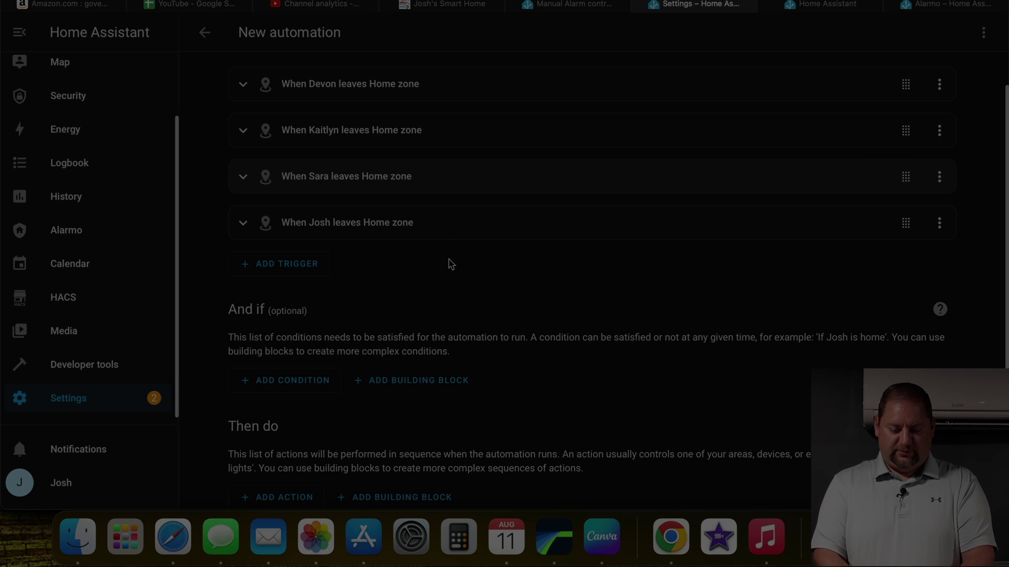
pyautogui.scroll(-1, 451, 264)
# Add zone conditions so it runs only when none of the four people are in Home.
pyautogui.click(308, 366)
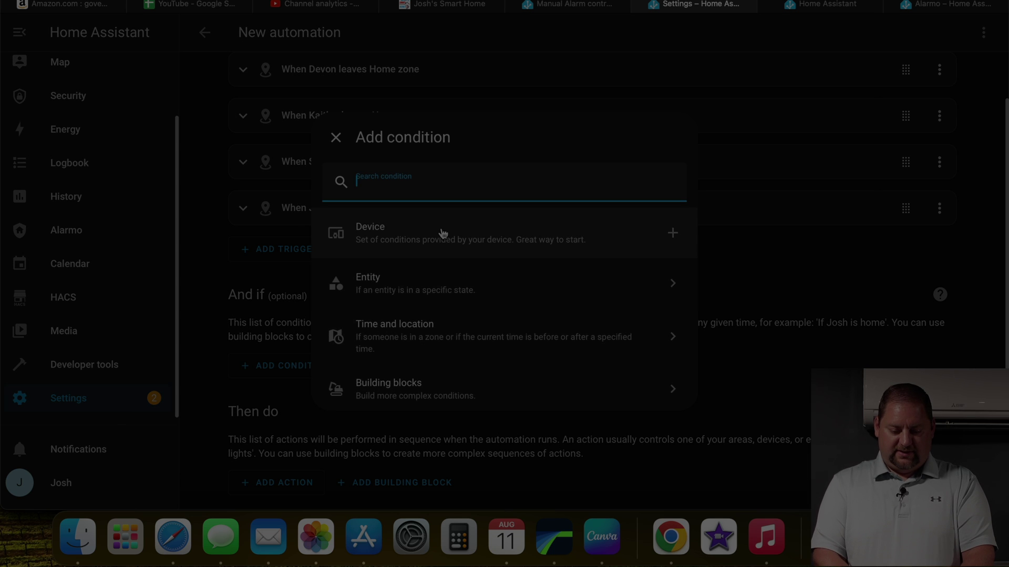
pyautogui.click(446, 343)
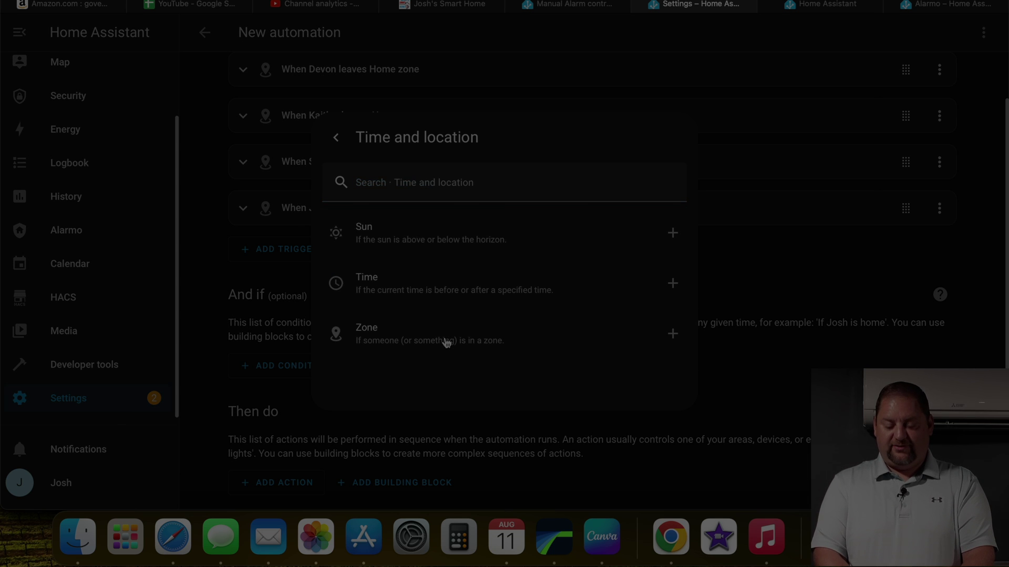
pyautogui.click(475, 339)
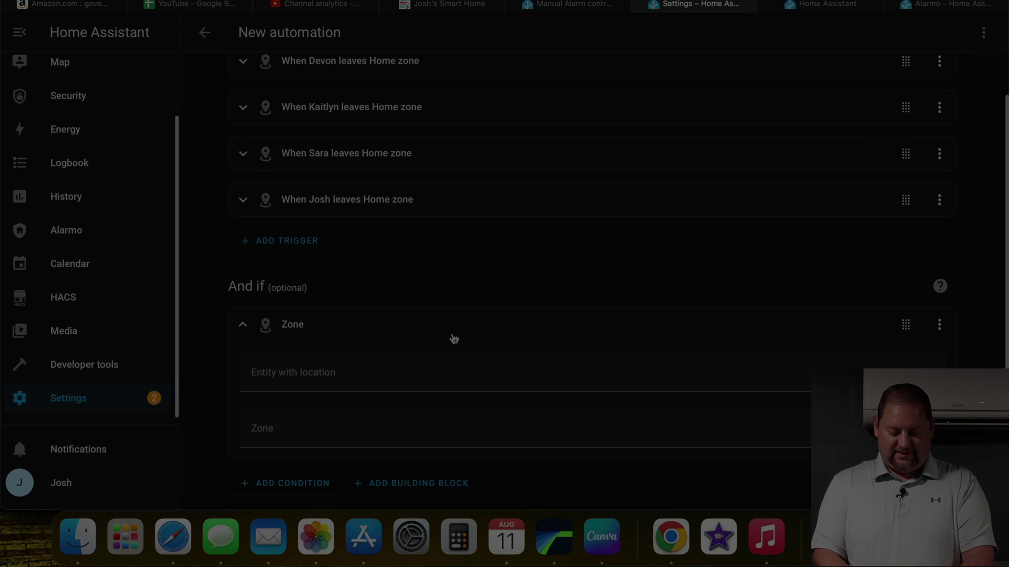
pyautogui.click(381, 374)
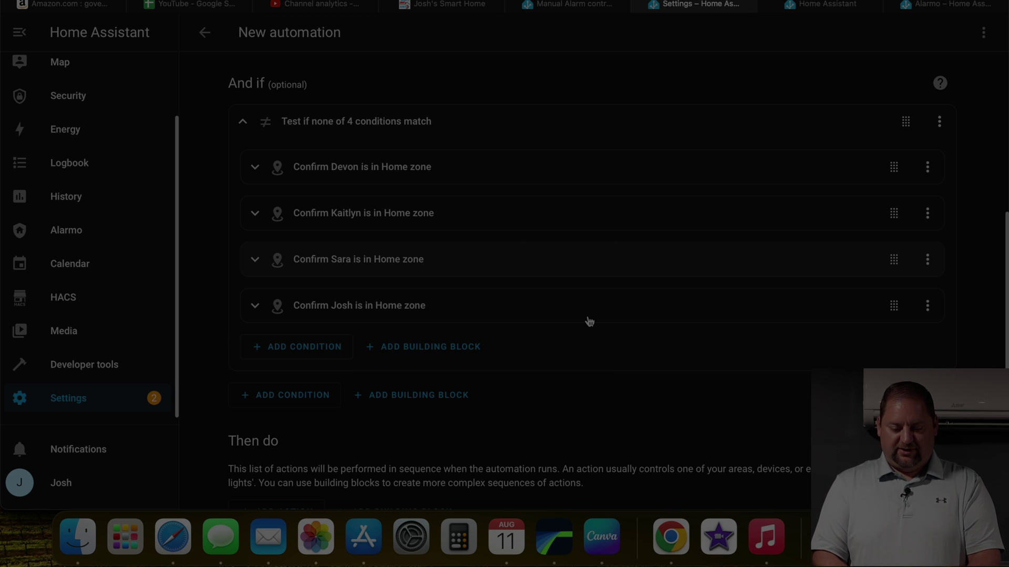
pyautogui.scroll(2, 590, 321)
pyautogui.scroll(3, 590, 322)
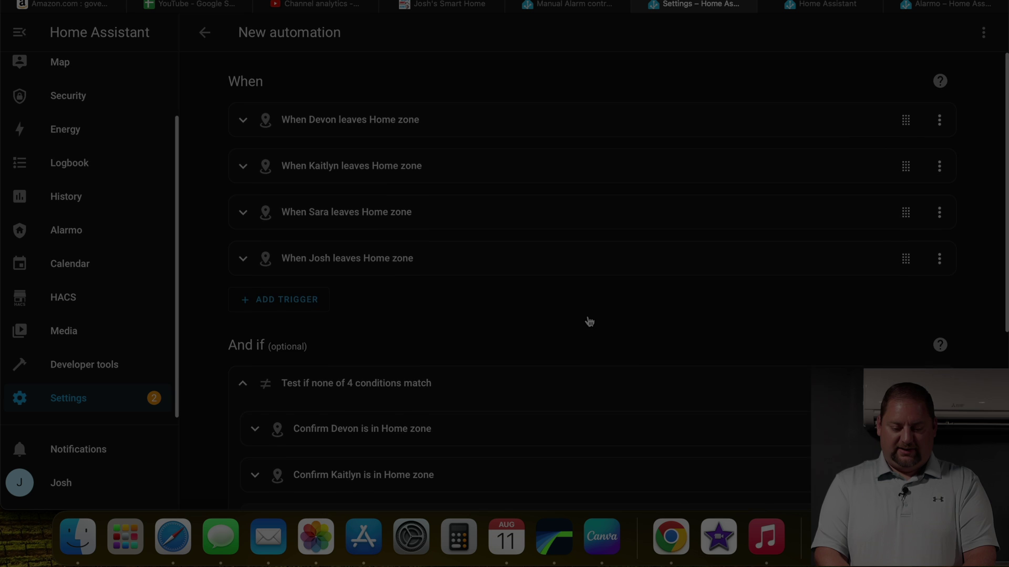
pyautogui.scroll(-5, 589, 322)
pyautogui.scroll(-1, 589, 322)
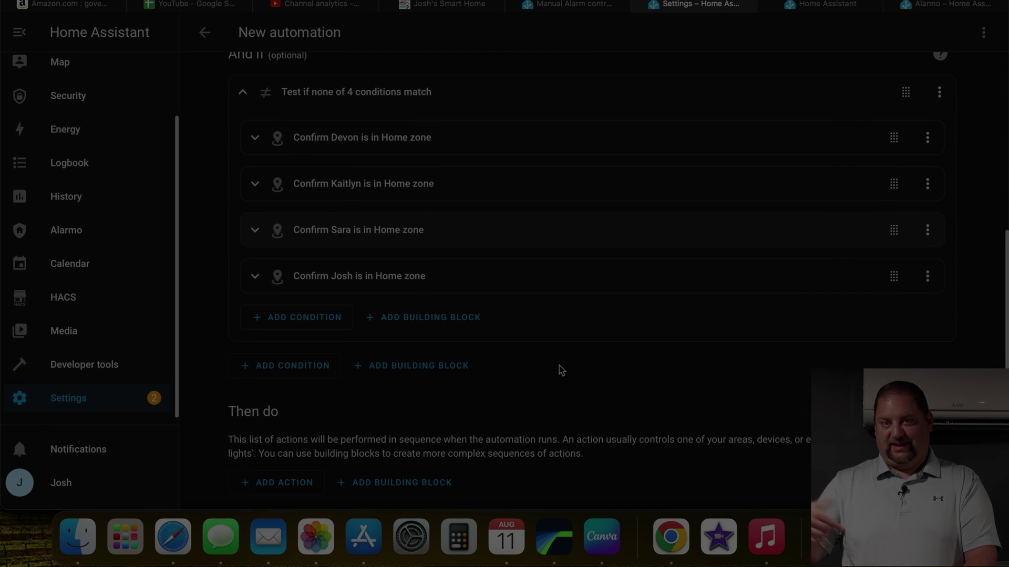
pyautogui.click(264, 482)
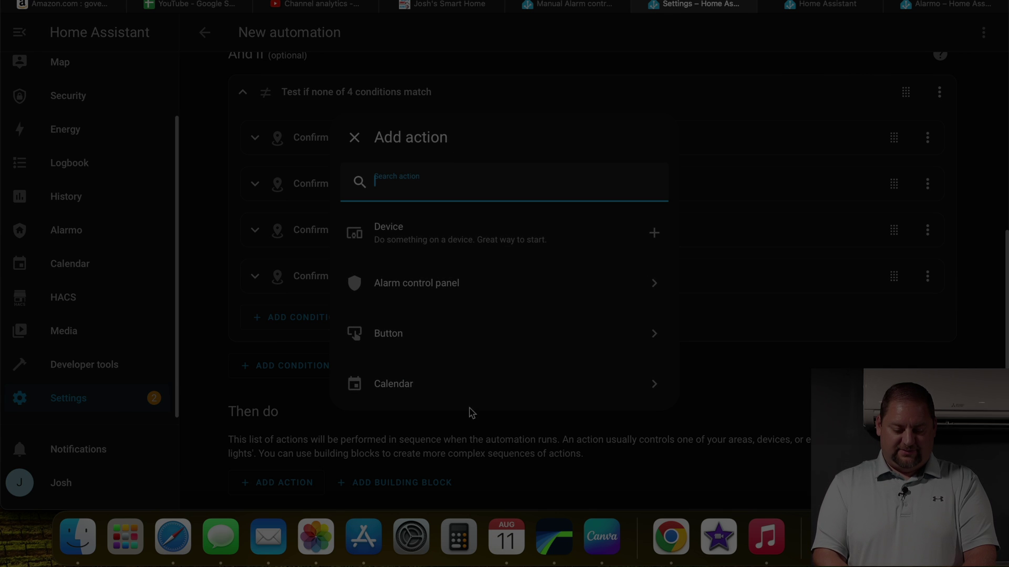
pyautogui.scroll(-1, 493, 284)
# Set the action to Arm away, targeting the Alarm entity.
pyautogui.click(491, 282)
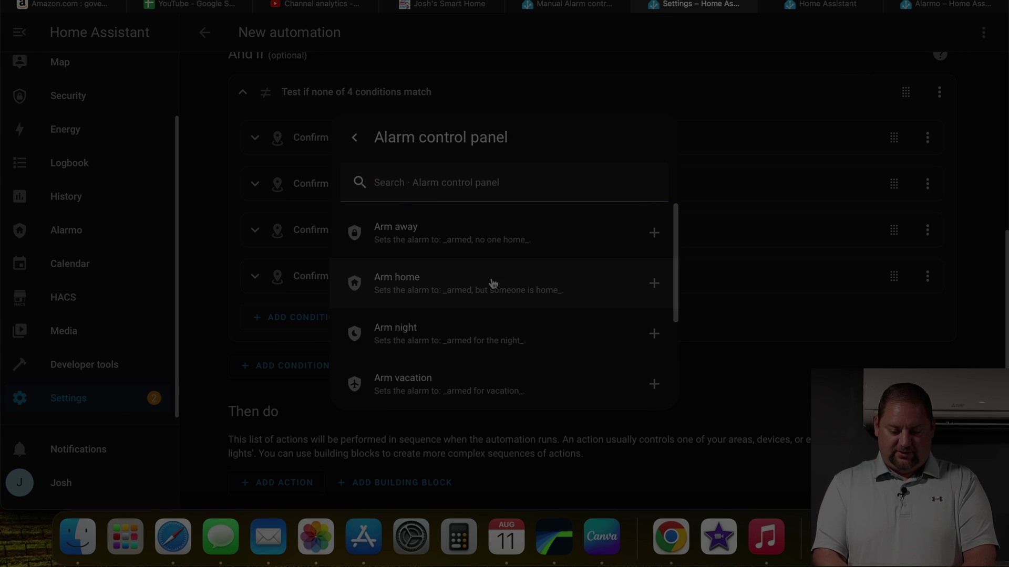
pyautogui.click(481, 245)
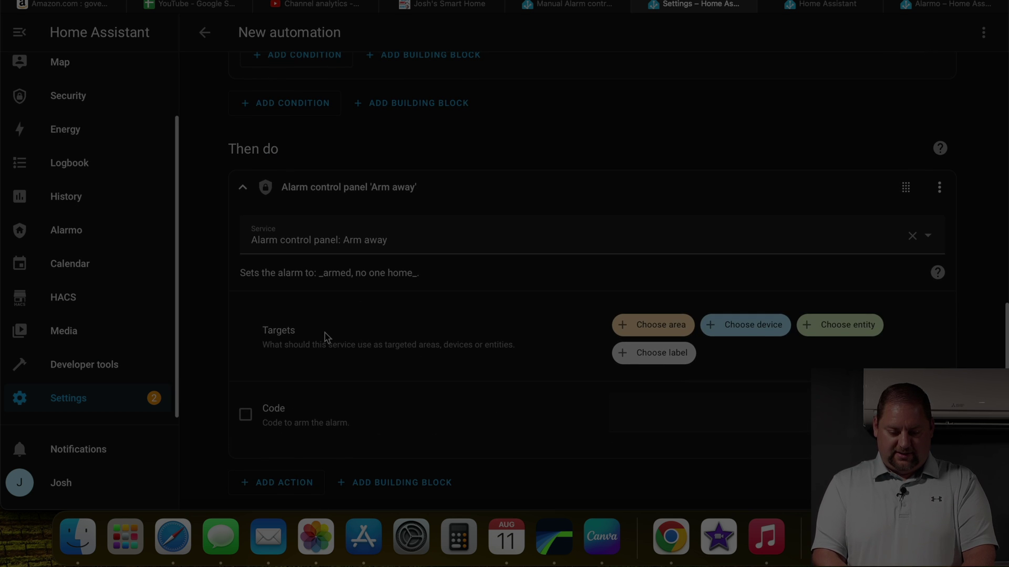
pyautogui.click(829, 328)
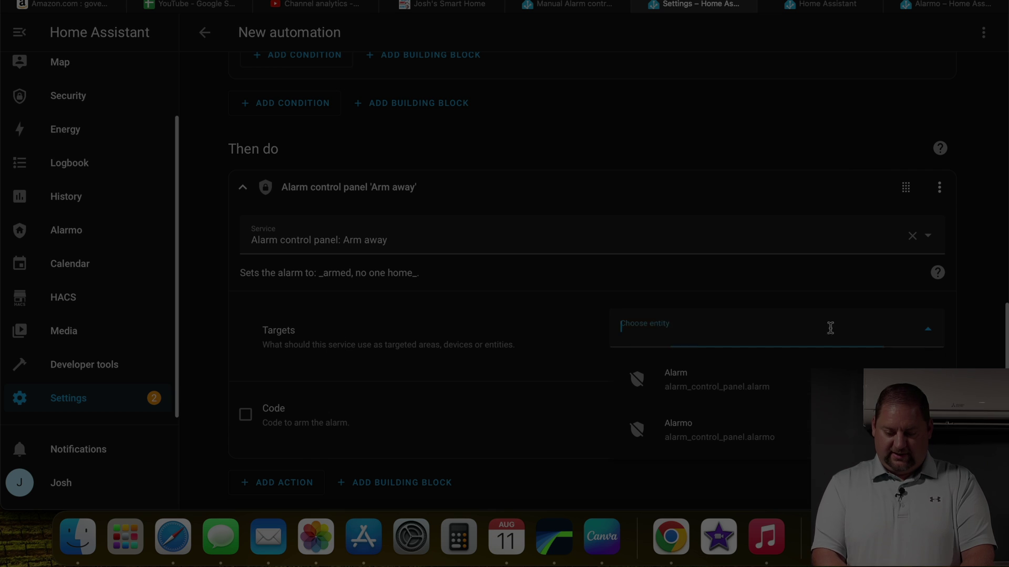
pyautogui.press('Escape')
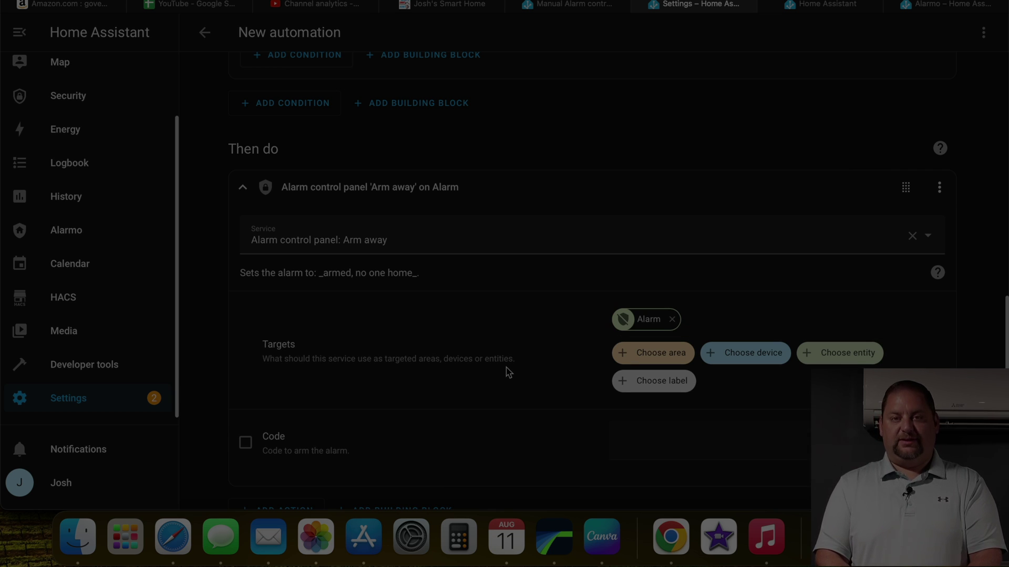
pyautogui.scroll(15, 581, 167)
pyautogui.scroll(-15, 581, 167)
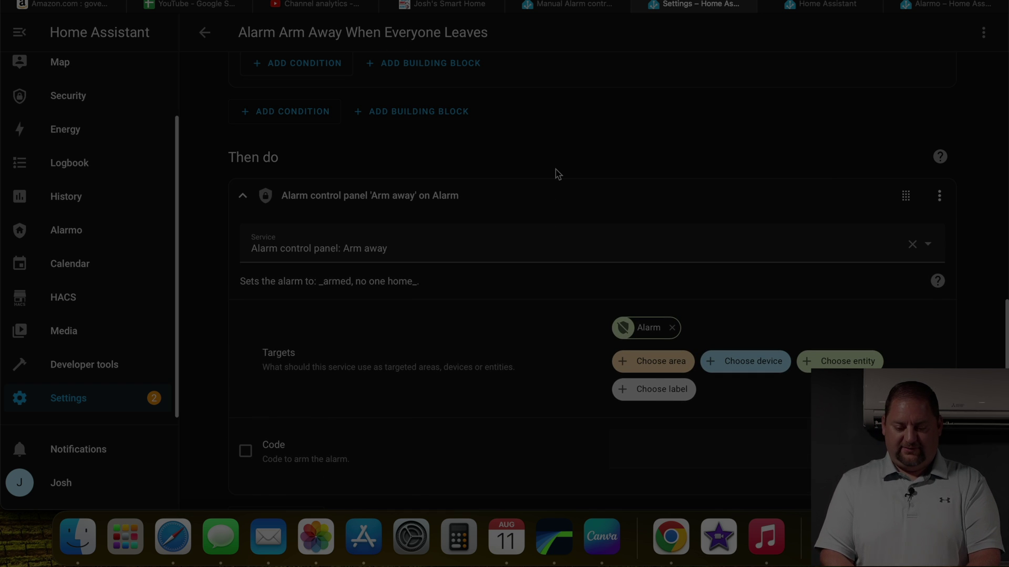
pyautogui.scroll(3, 557, 174)
pyautogui.scroll(10, 558, 174)
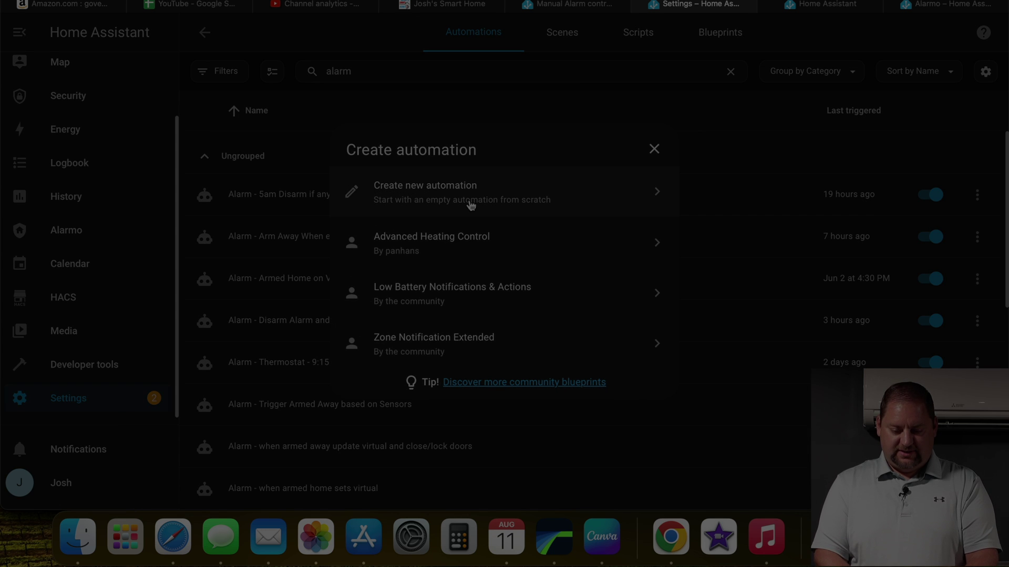
# Start a new automation with Zone triggers for people entering Home.
pyautogui.click(470, 205)
pyautogui.click(298, 139)
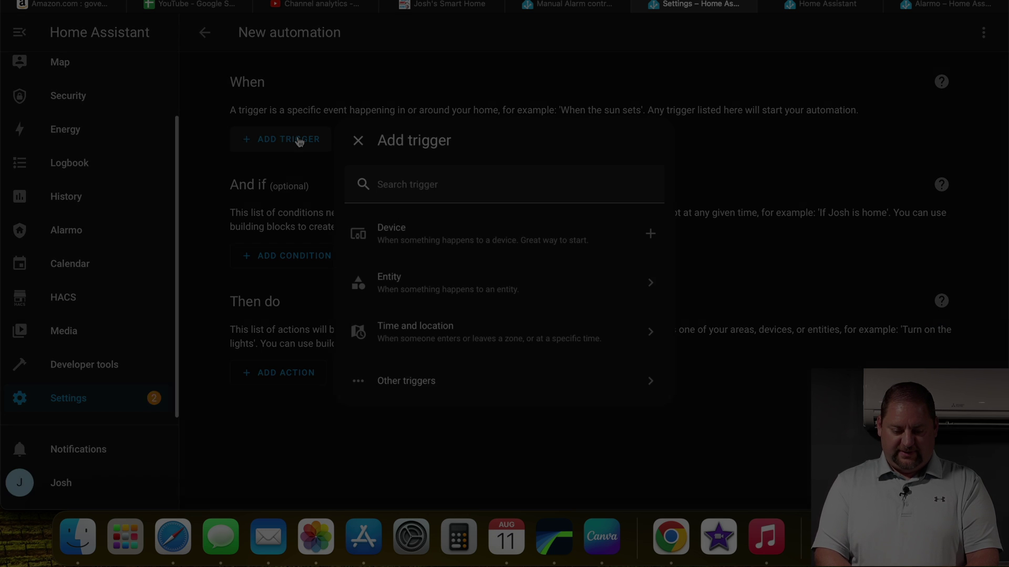
pyautogui.click(445, 334)
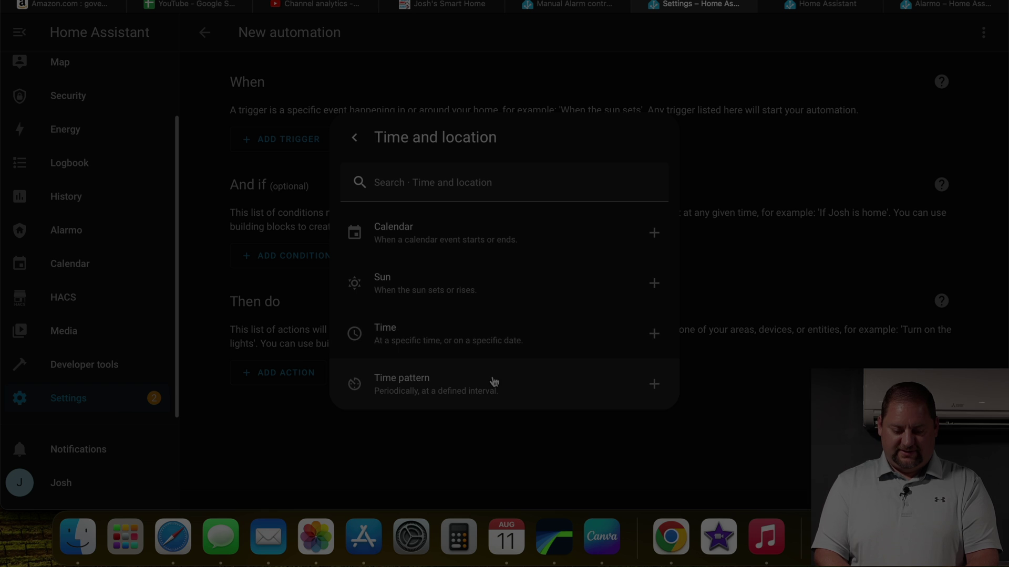
pyautogui.scroll(-2, 487, 315)
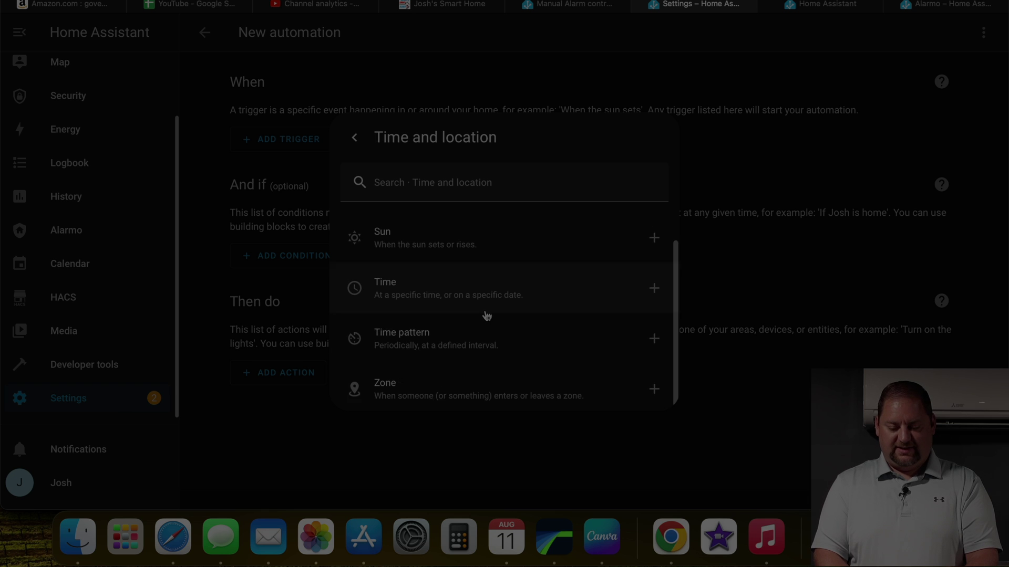
pyautogui.click(457, 385)
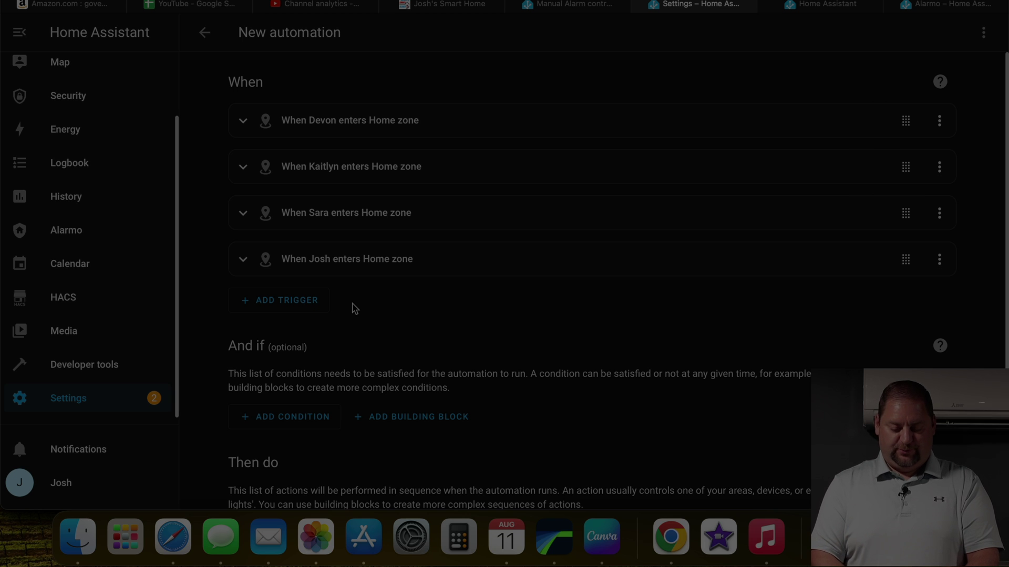
pyautogui.scroll(-2, 358, 285)
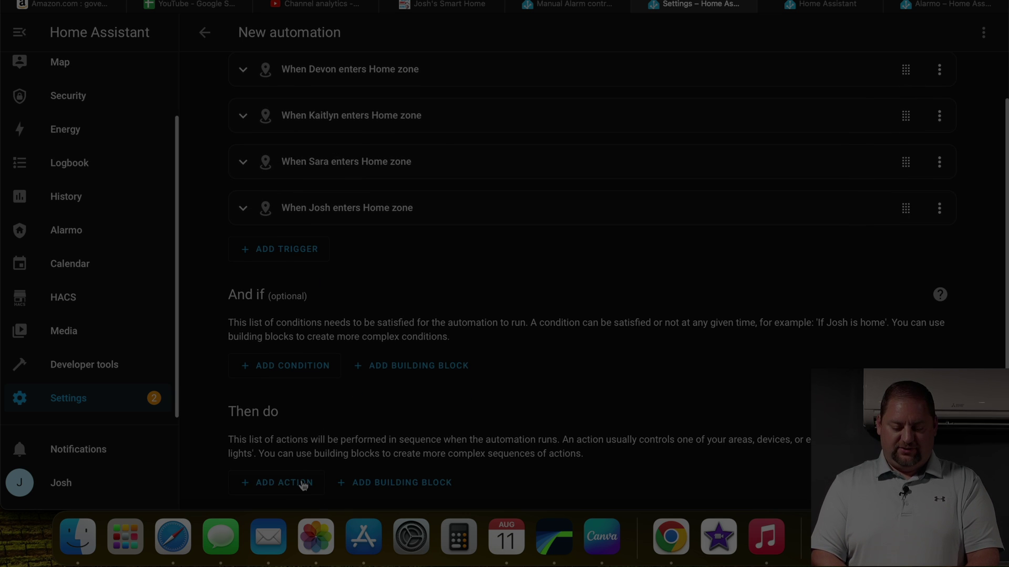
# Add an alarm control panel Disarm action targeting Alarm and save the automation.
pyautogui.click(303, 484)
pyautogui.click(459, 283)
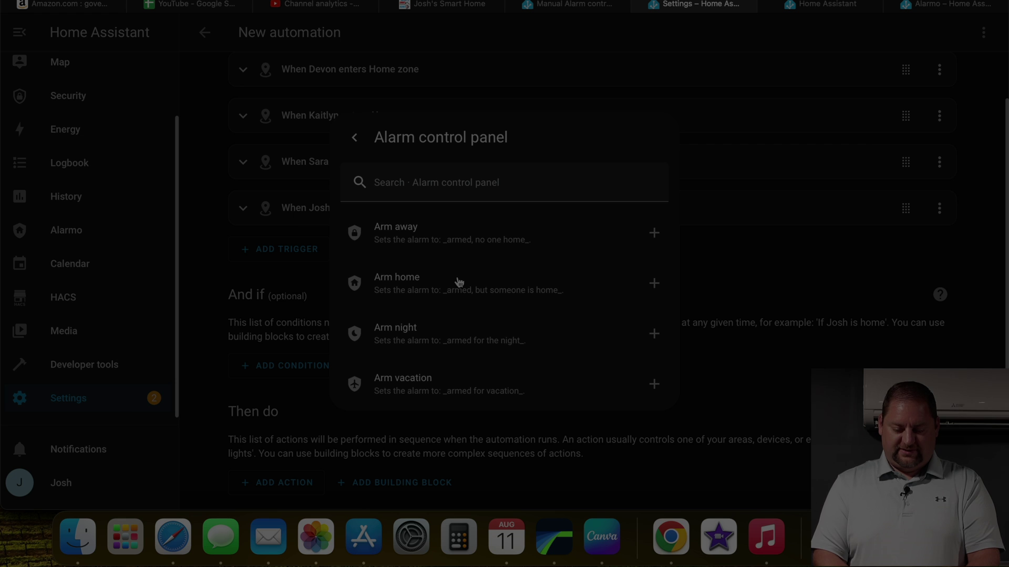
pyautogui.scroll(-5, 515, 313)
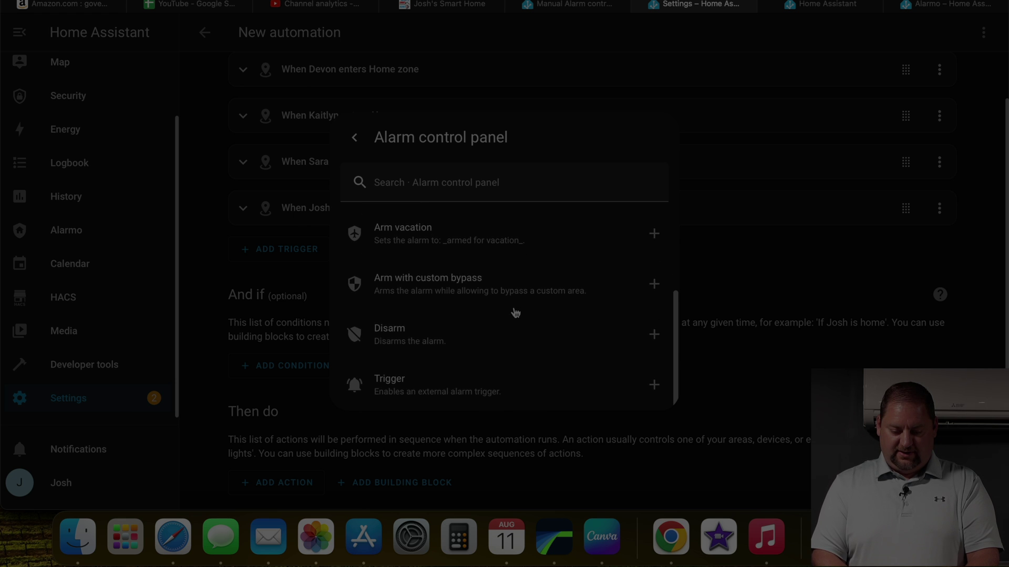
pyautogui.click(435, 344)
pyautogui.scroll(-5, 731, 373)
pyautogui.click(828, 331)
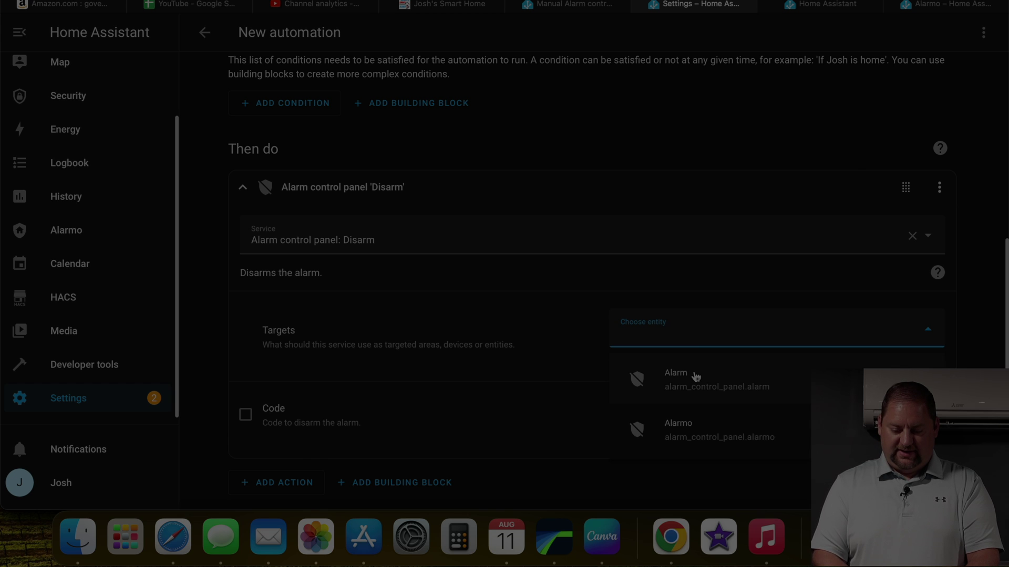
pyautogui.click(695, 383)
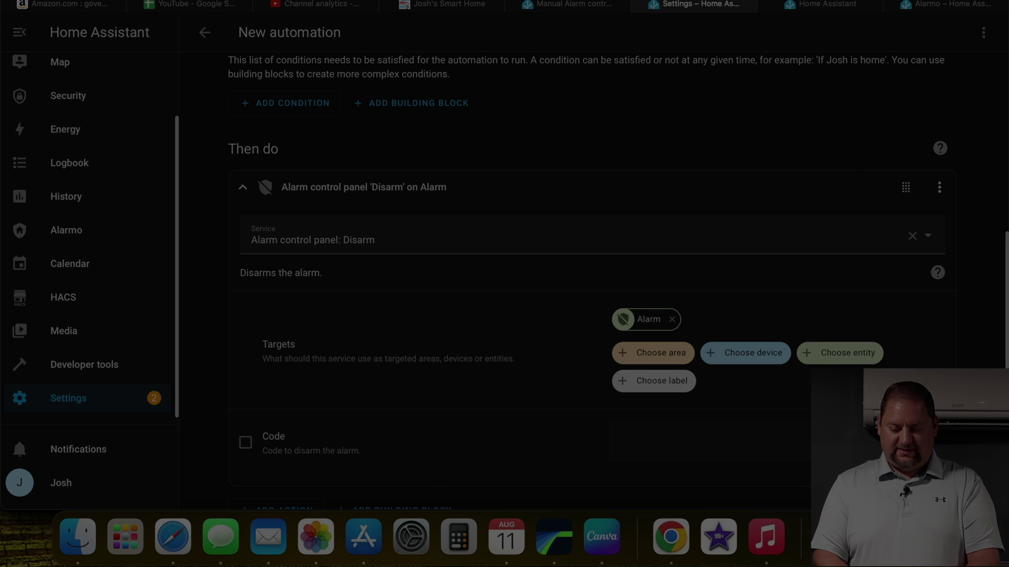
pyautogui.press('super+s')
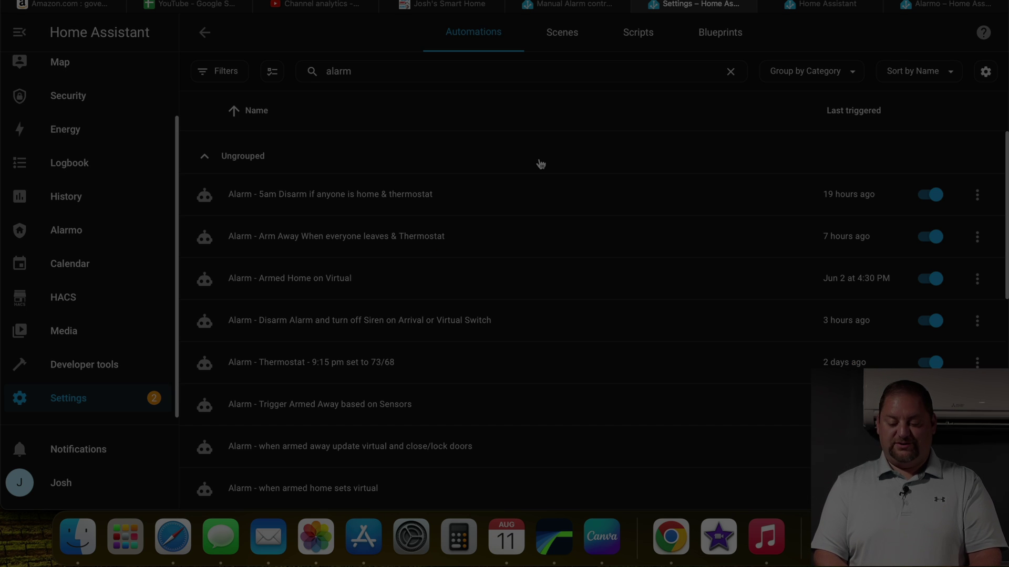
# Start a new automation triggered when Alarm changes to Armed away.
pyautogui.click(946, 483)
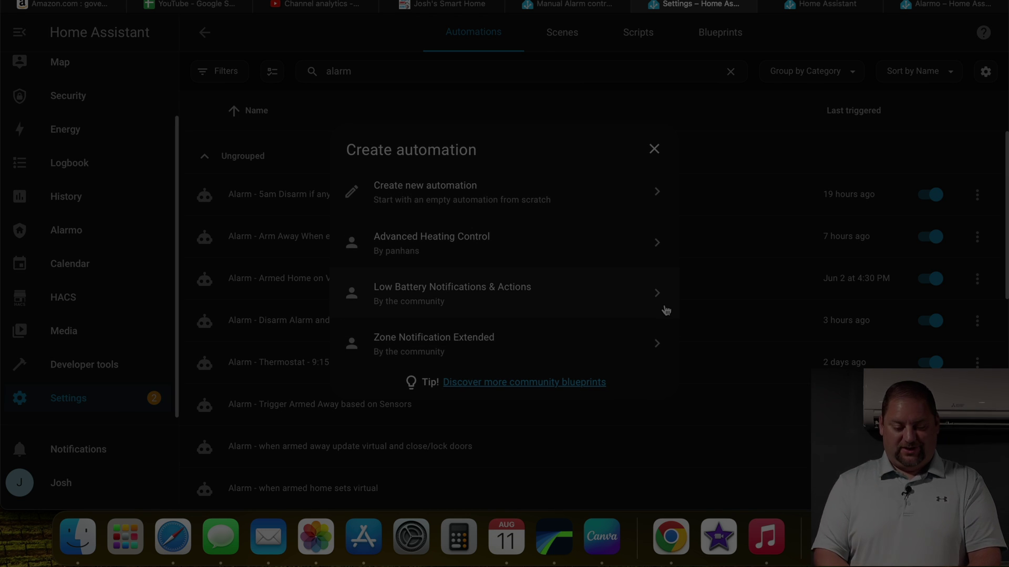
pyautogui.click(522, 209)
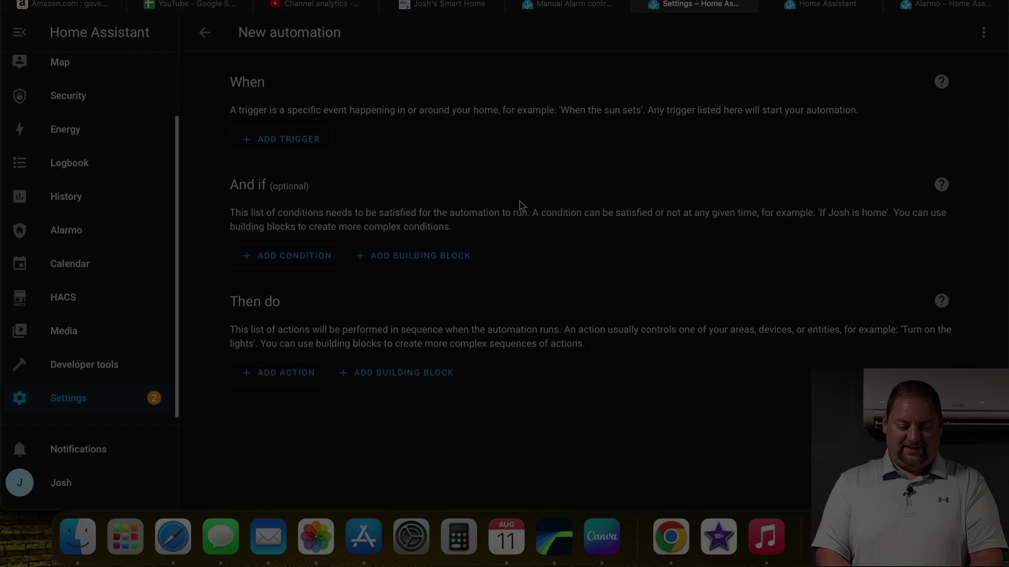
pyautogui.click(285, 140)
pyautogui.click(436, 284)
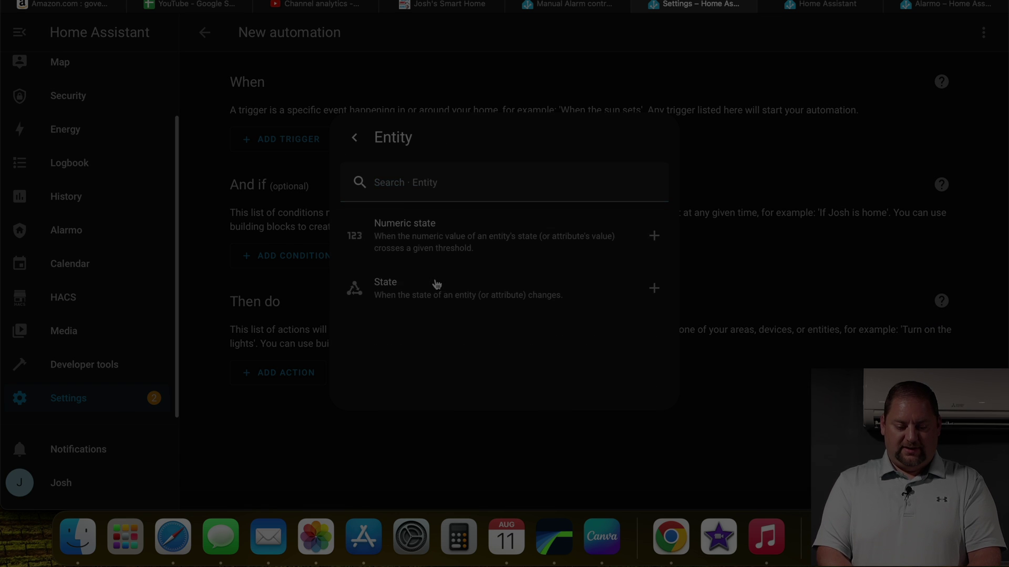
pyautogui.click(477, 284)
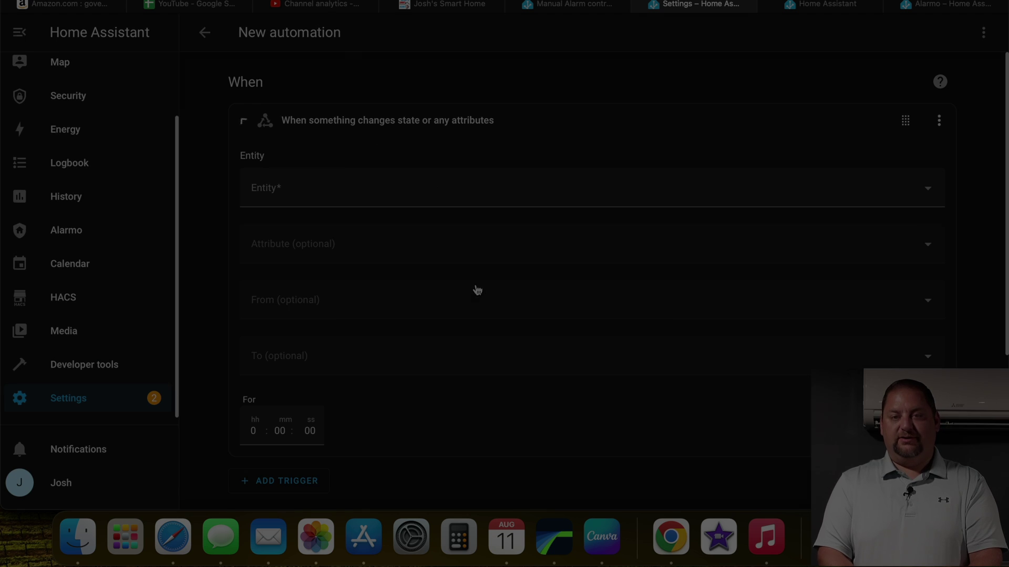
pyautogui.click(424, 188)
pyautogui.write('al')
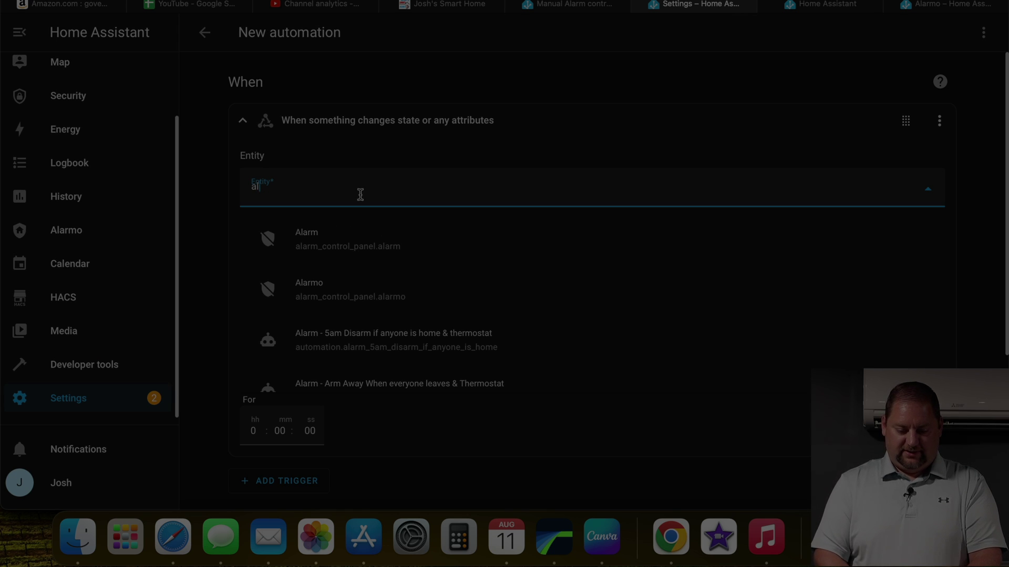
pyautogui.click(359, 243)
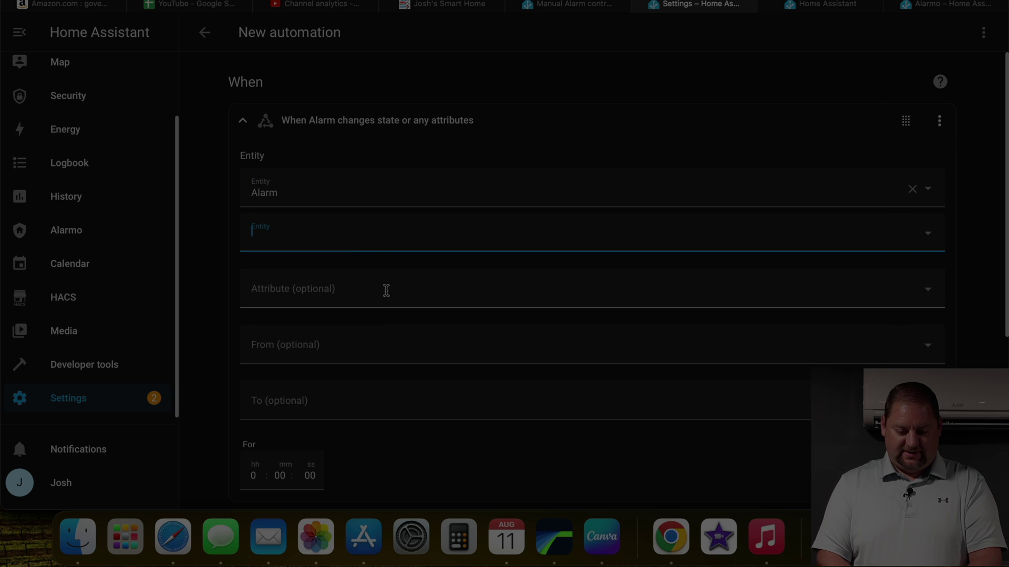
pyautogui.click(388, 393)
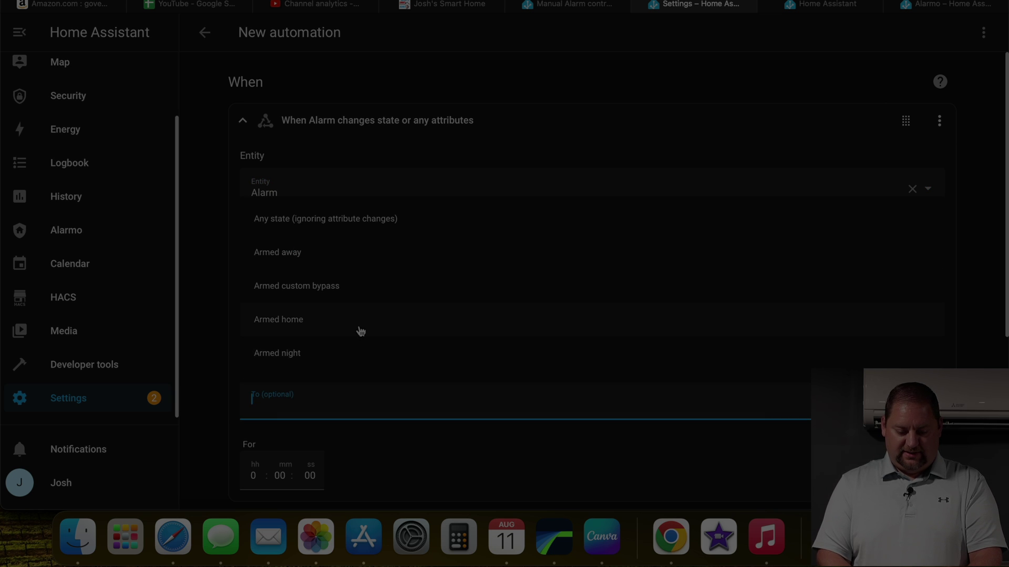
pyautogui.click(323, 258)
# Add an all_phones notification action with message 'Alarm Armed Away'.
pyautogui.scroll(-5, 396, 337)
pyautogui.scroll(-1, 400, 342)
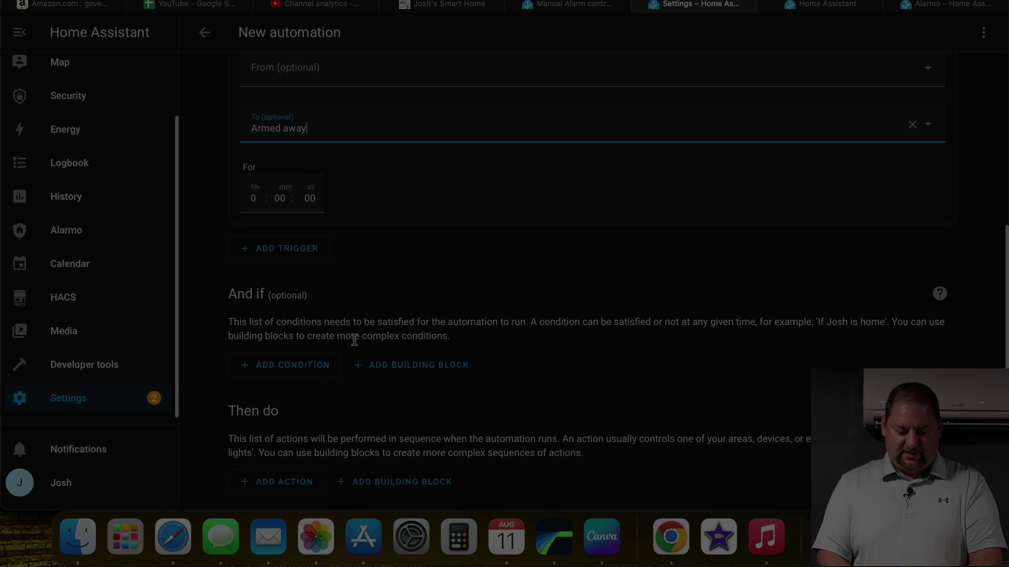
pyautogui.click(297, 488)
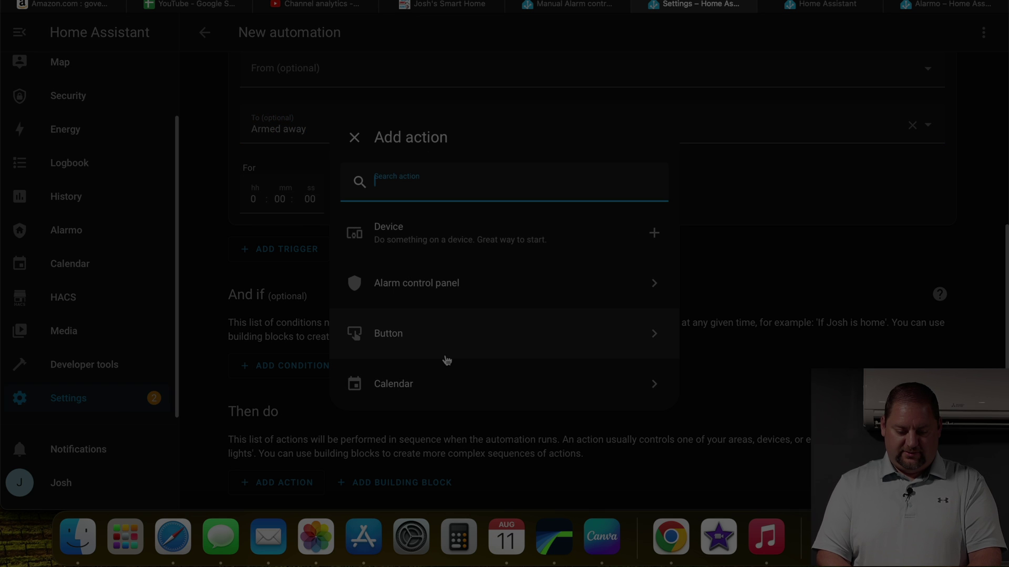
pyautogui.write('noti')
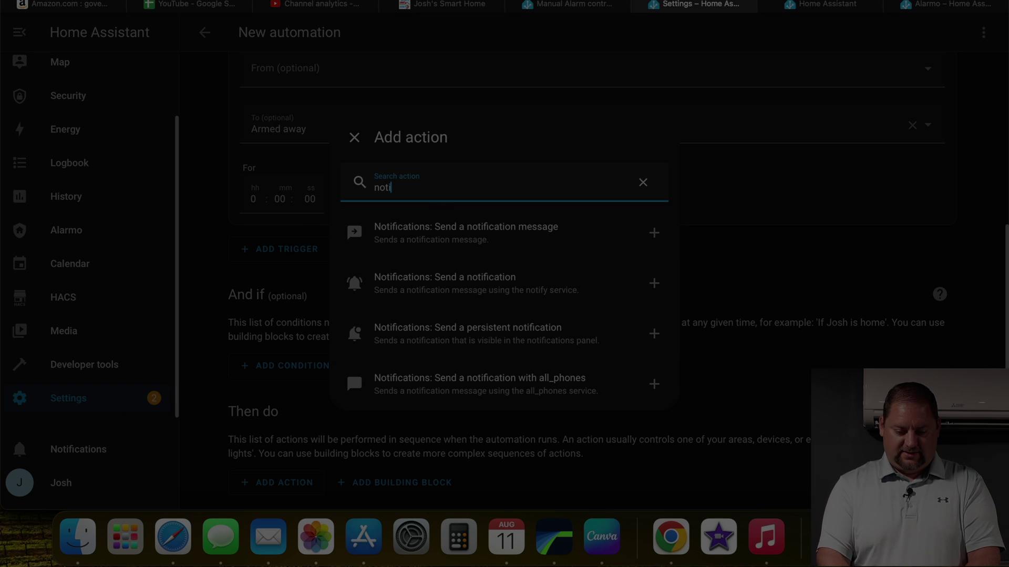
pyautogui.scroll(-2, 512, 300)
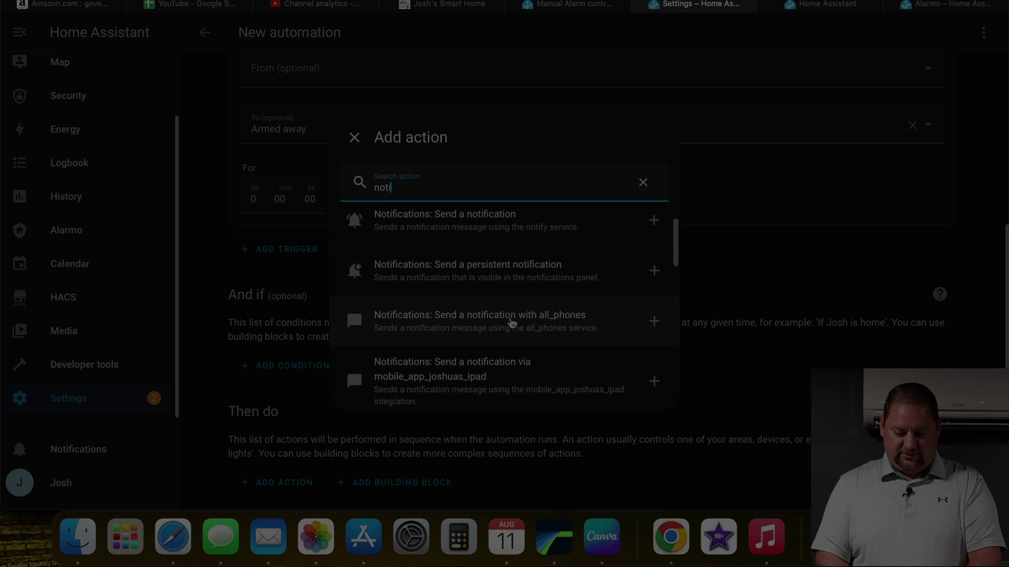
pyautogui.click(512, 321)
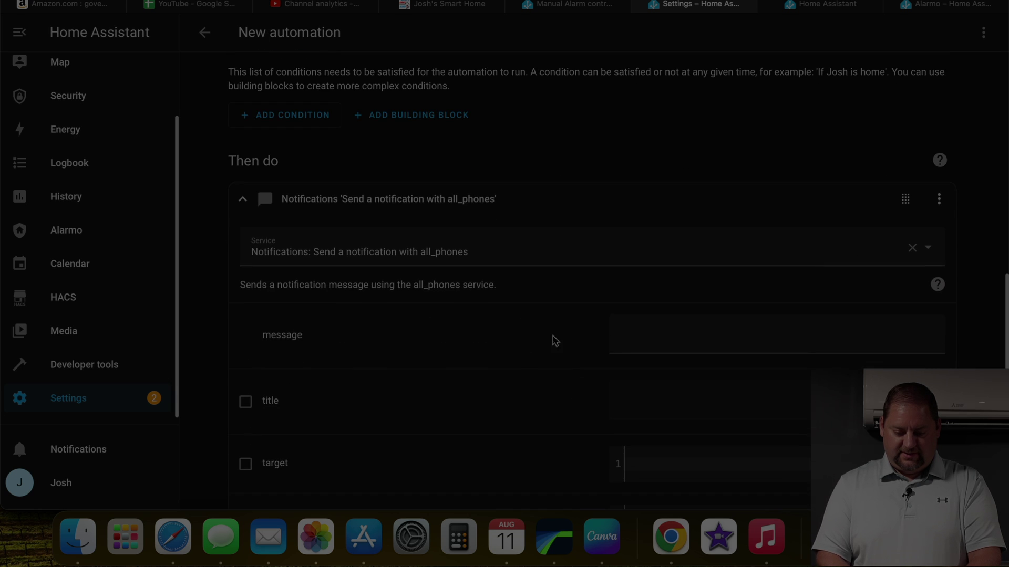
pyautogui.write('Alarm Armed')
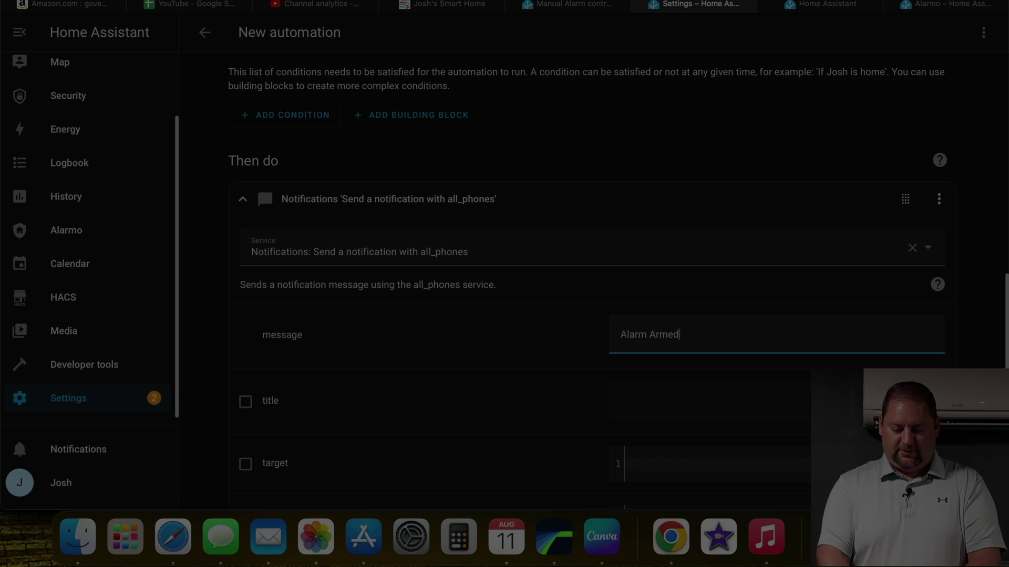
pyautogui.write(' Away')
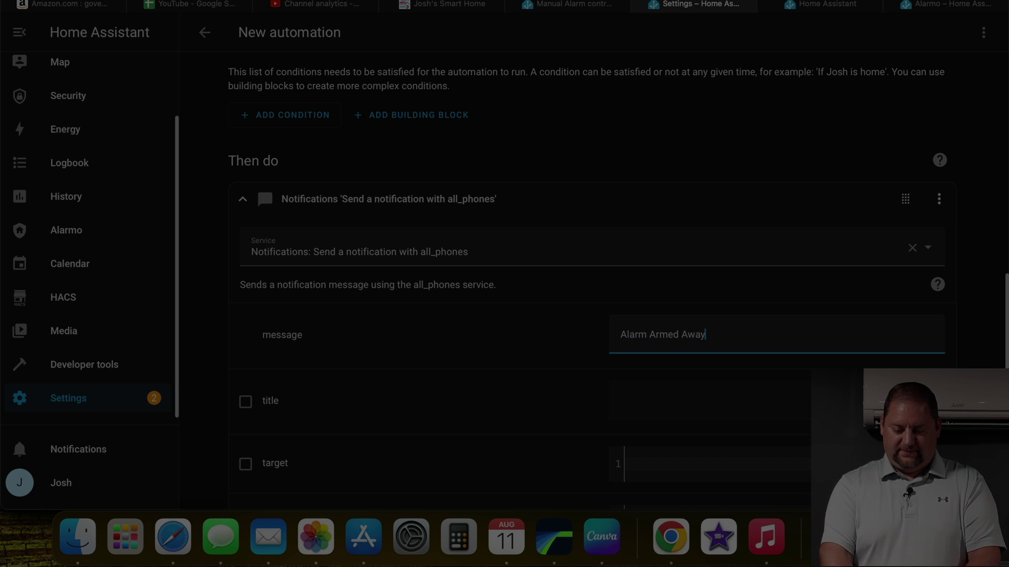
# Name the automation 'Alarm Armed Away Notification' in the save dialog.
pyautogui.scroll(1, 542, 337)
pyautogui.scroll(10, 542, 336)
pyautogui.scroll(-10, 543, 337)
pyautogui.press('super+s')
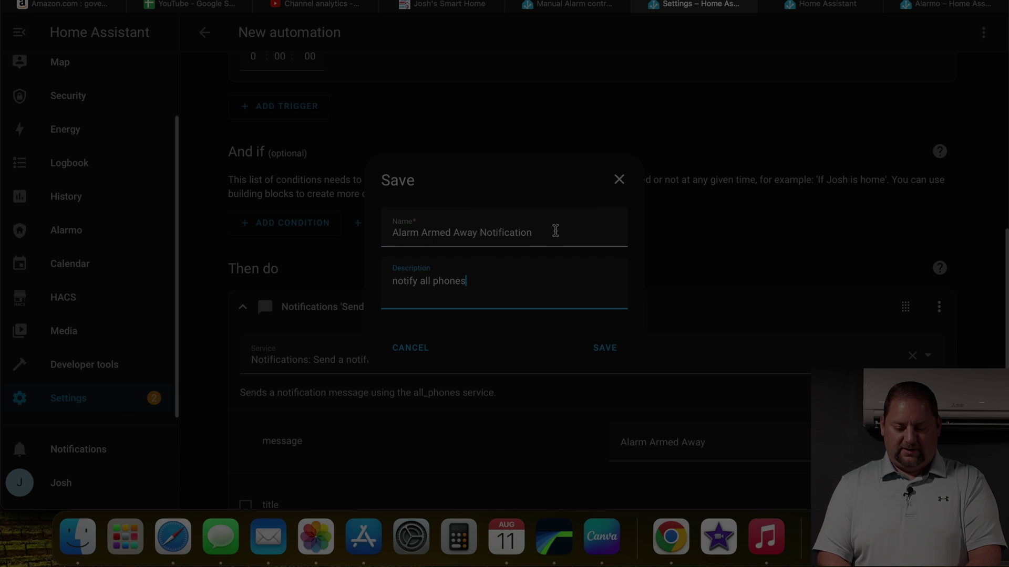
pyautogui.moveTo(554, 228); pyautogui.dragTo(413, 225)
pyautogui.press('super+c')
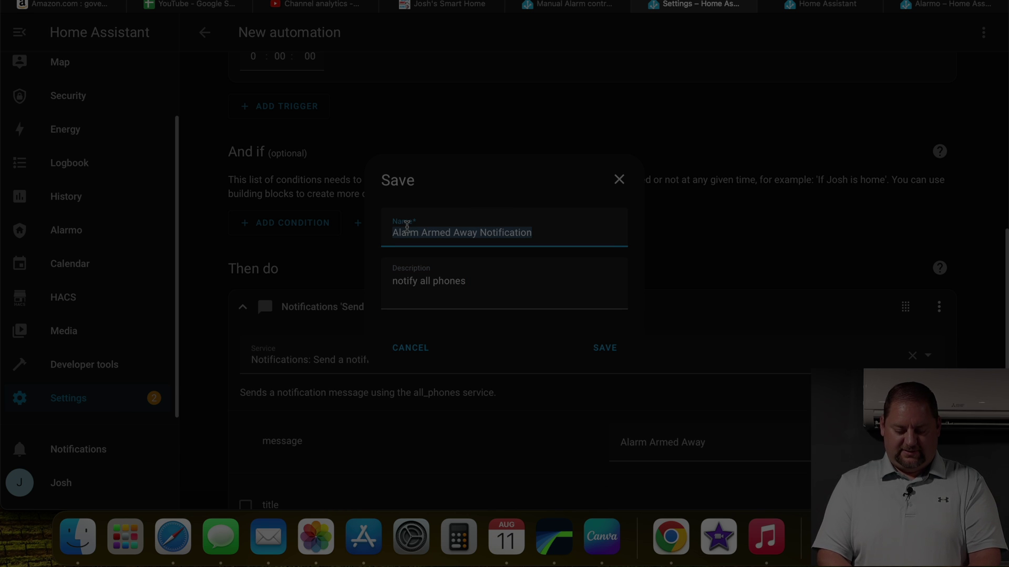
# Save the Armed Away automation, duplicate it, and set the copy's trigger to Armed home.
pyautogui.click(612, 353)
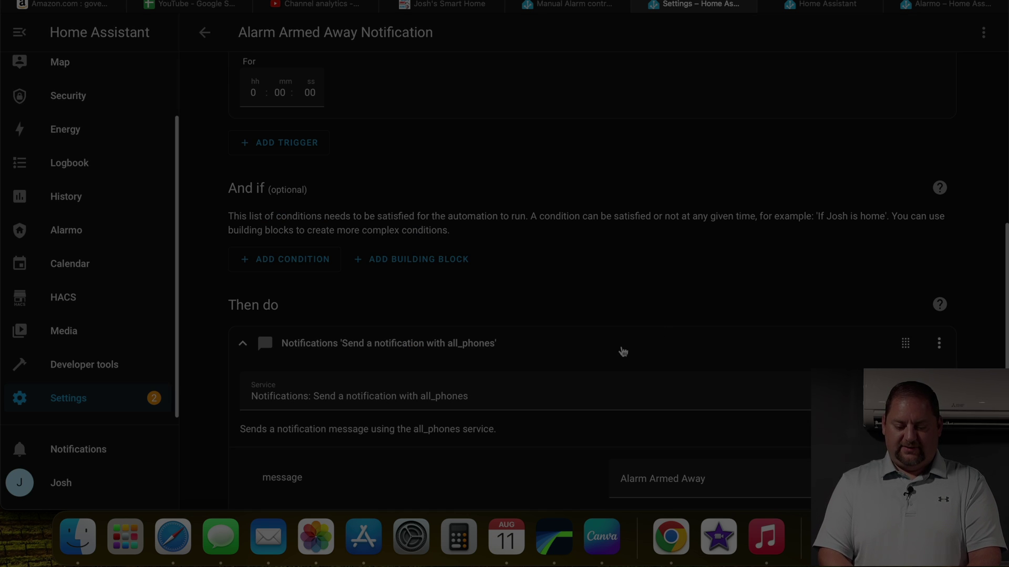
pyautogui.click(981, 44)
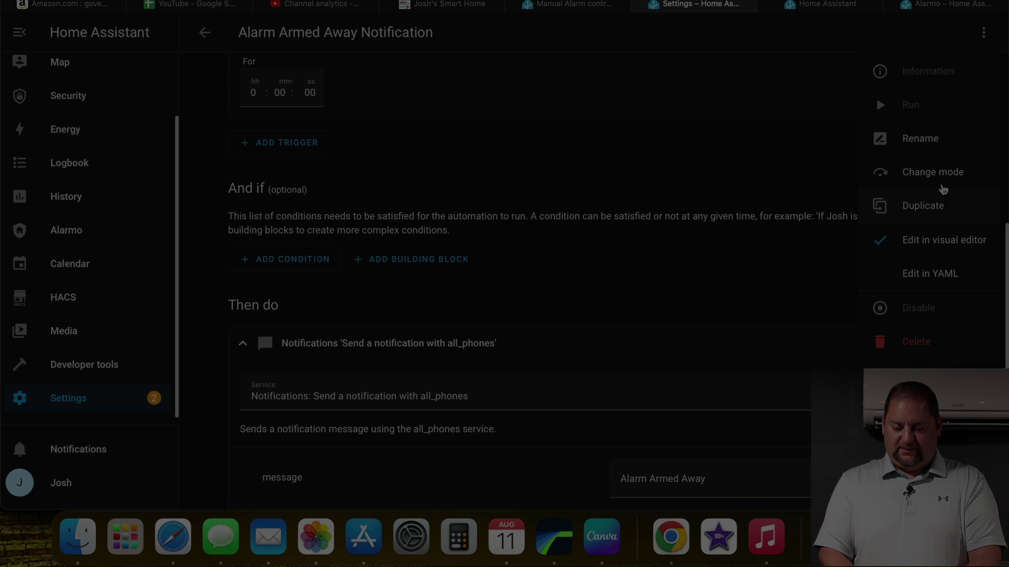
pyautogui.click(929, 212)
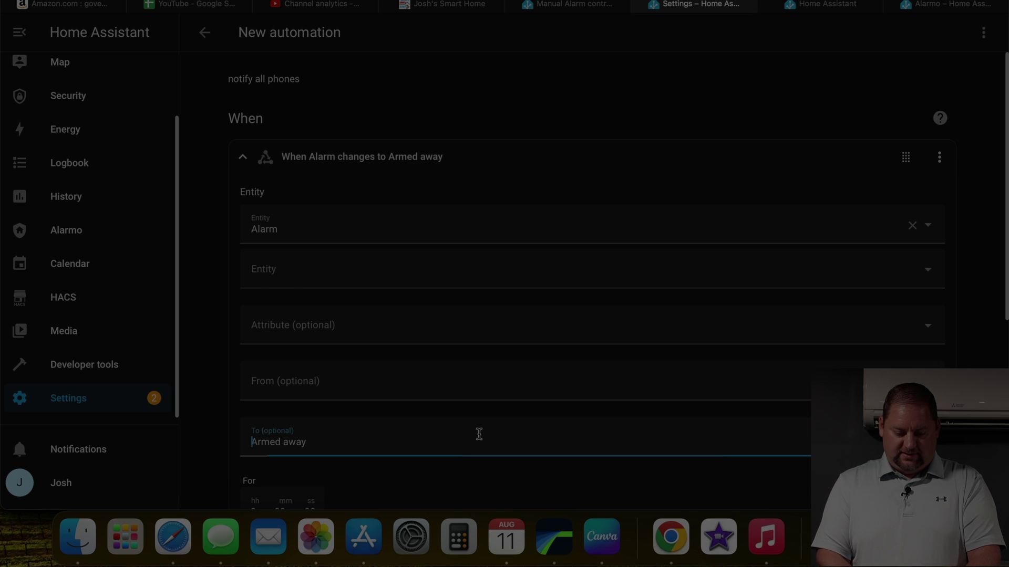
pyautogui.click(477, 436)
pyautogui.click(373, 357)
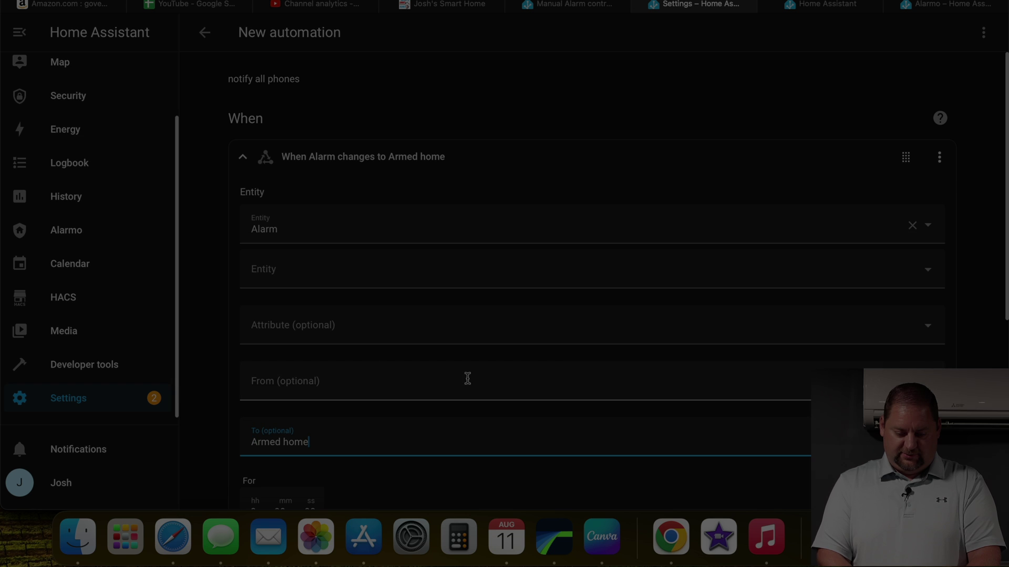
# Change the notification message to 'Alarm Armed Home'.
pyautogui.scroll(-6, 467, 378)
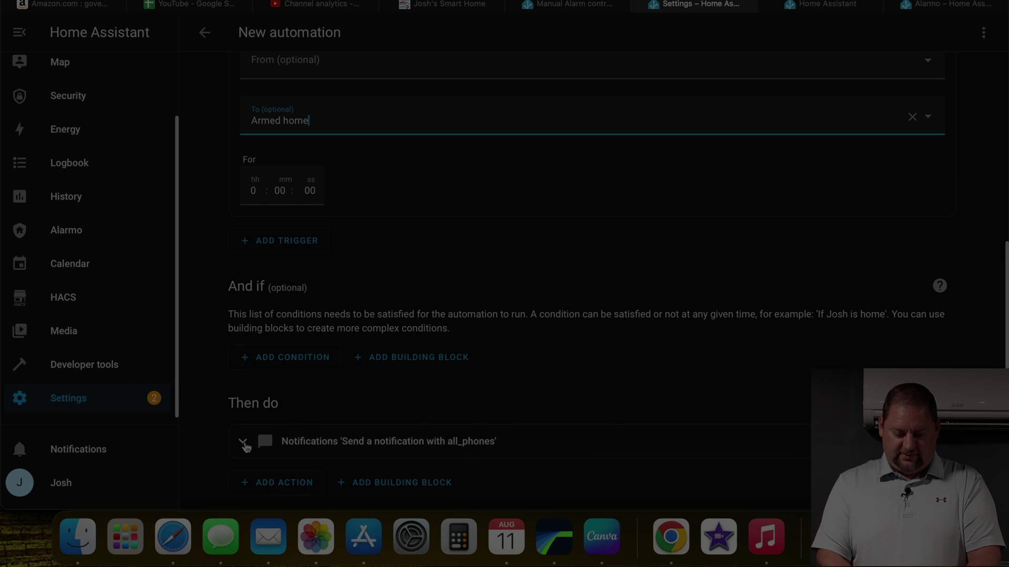
pyautogui.click(243, 444)
pyautogui.scroll(-6, 531, 411)
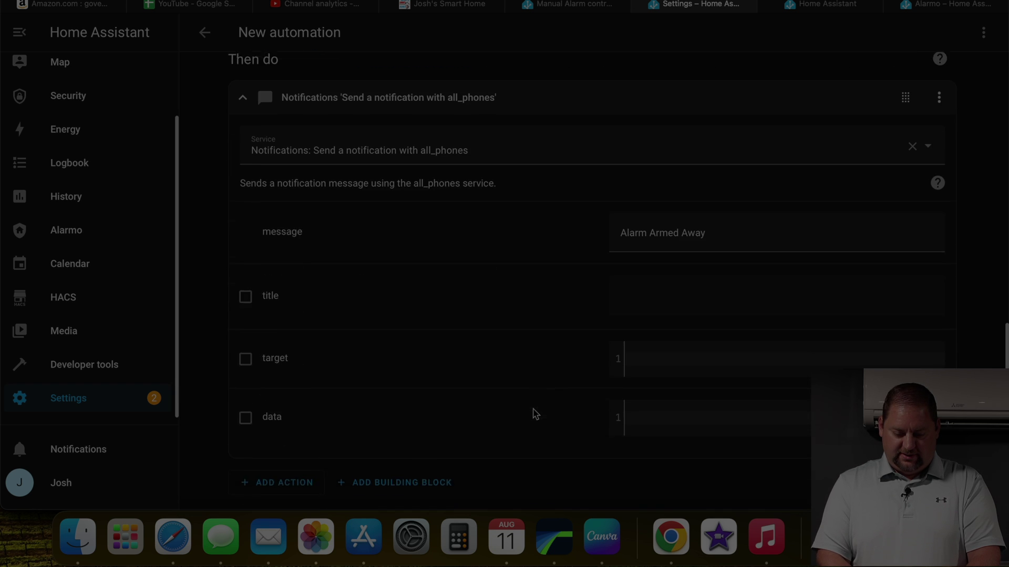
pyautogui.doubleClick(688, 233)
pyautogui.write('Home')
# Save the copy as 'Alarm Armed Home Notification'.
pyautogui.hotkey('ctrl', 's')
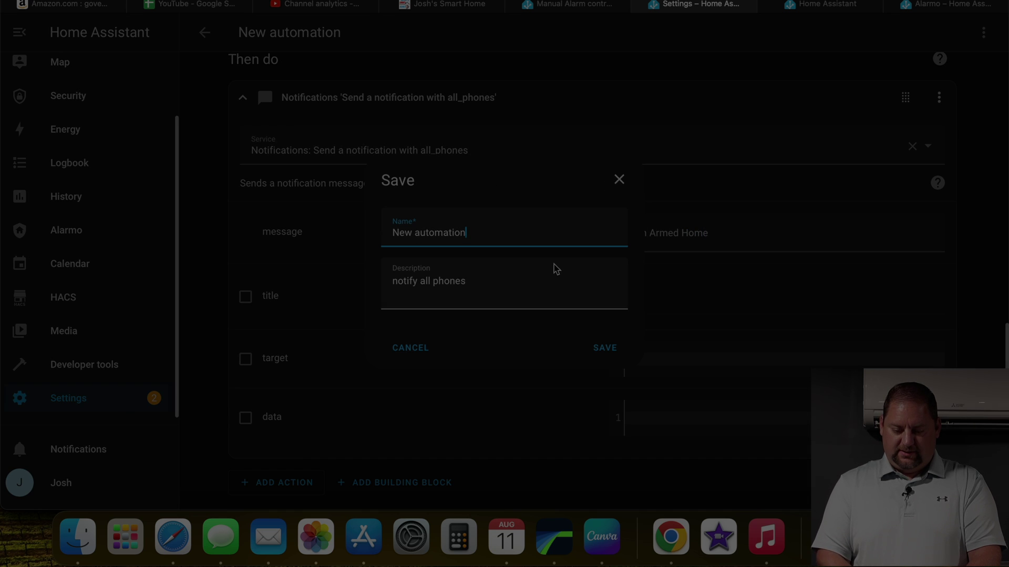
pyautogui.moveTo(480, 232); pyautogui.dragTo(387, 236)
pyautogui.press('super+v')
pyautogui.doubleClick(463, 233)
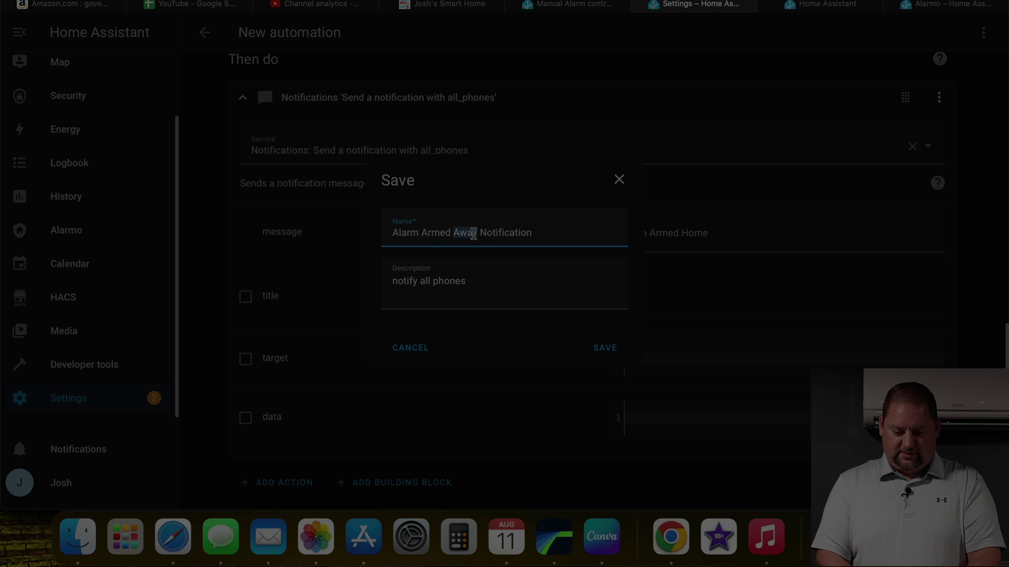
pyautogui.write('Home')
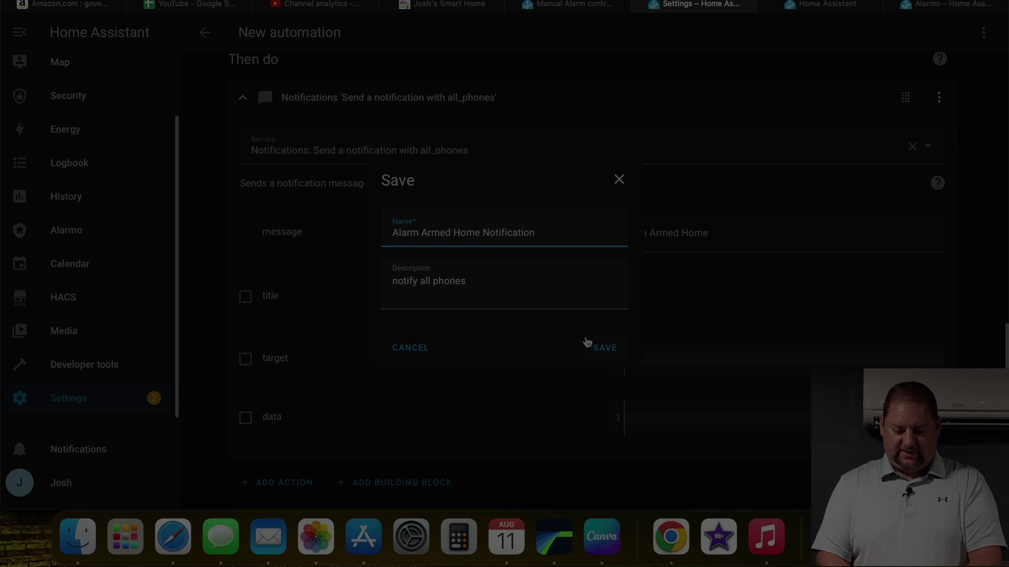
pyautogui.click(604, 349)
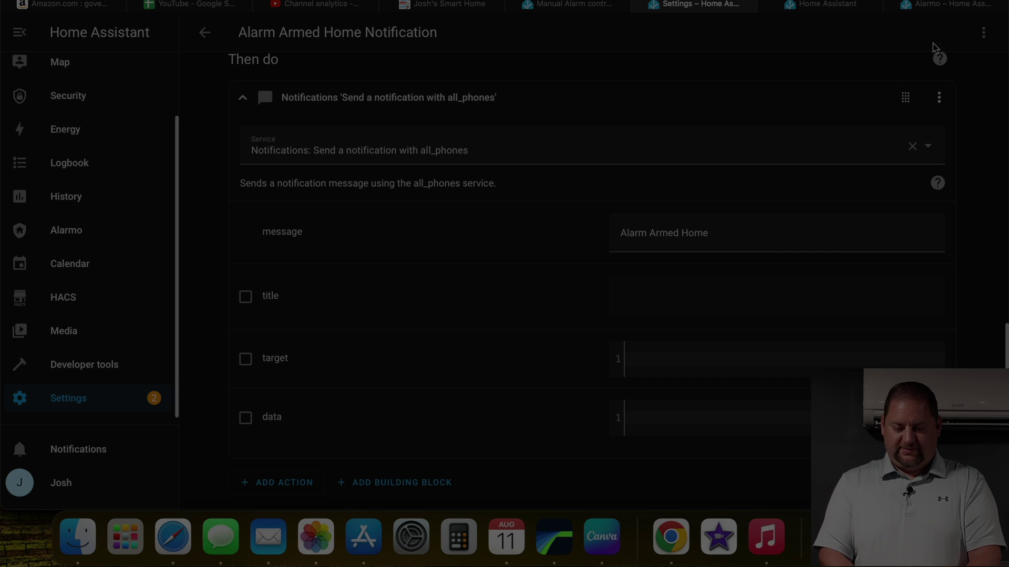
# Duplicate the Armed Home automation and set its trigger state to Disarmed.
pyautogui.click(982, 35)
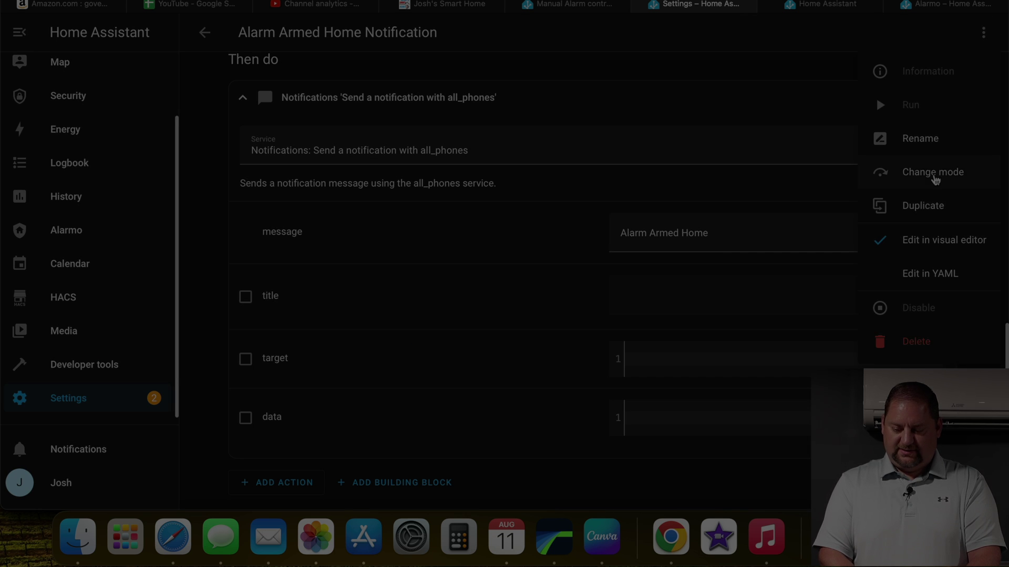
pyautogui.click(925, 206)
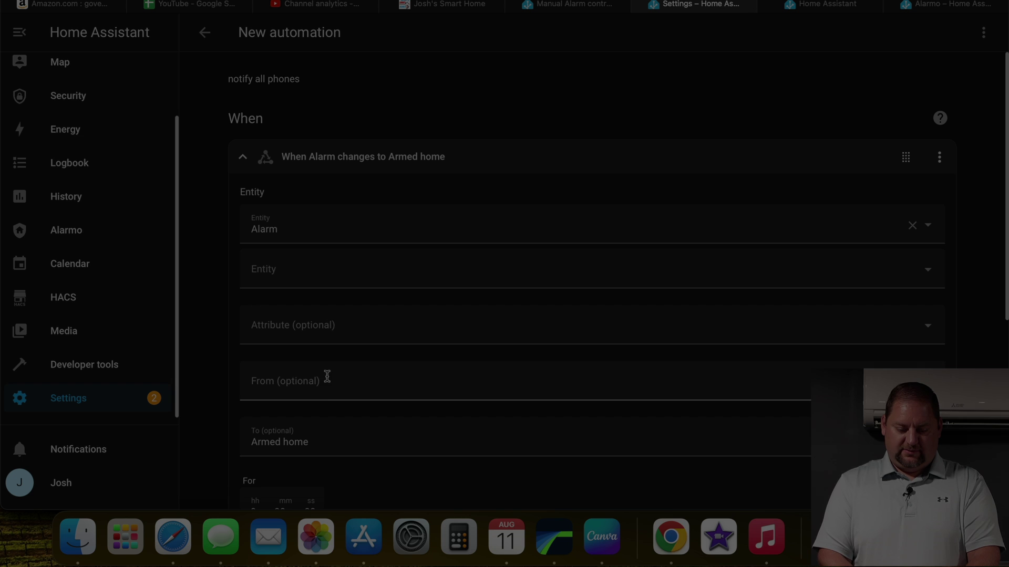
pyautogui.click(331, 438)
pyautogui.scroll(-5, 329, 365)
pyautogui.click(294, 249)
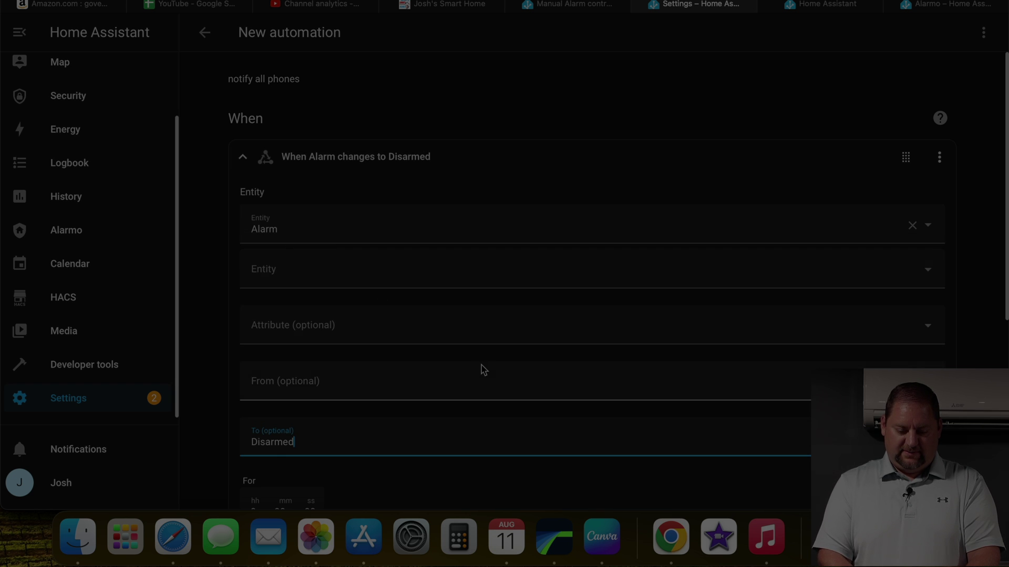
# Change the notification message to 'Alarm Disarmed'.
pyautogui.scroll(-6, 481, 365)
pyautogui.click(241, 444)
pyautogui.scroll(-6, 525, 375)
pyautogui.moveTo(653, 233); pyautogui.dragTo(735, 233)
pyautogui.press('BackSpace')
pyautogui.write('Disarmed')
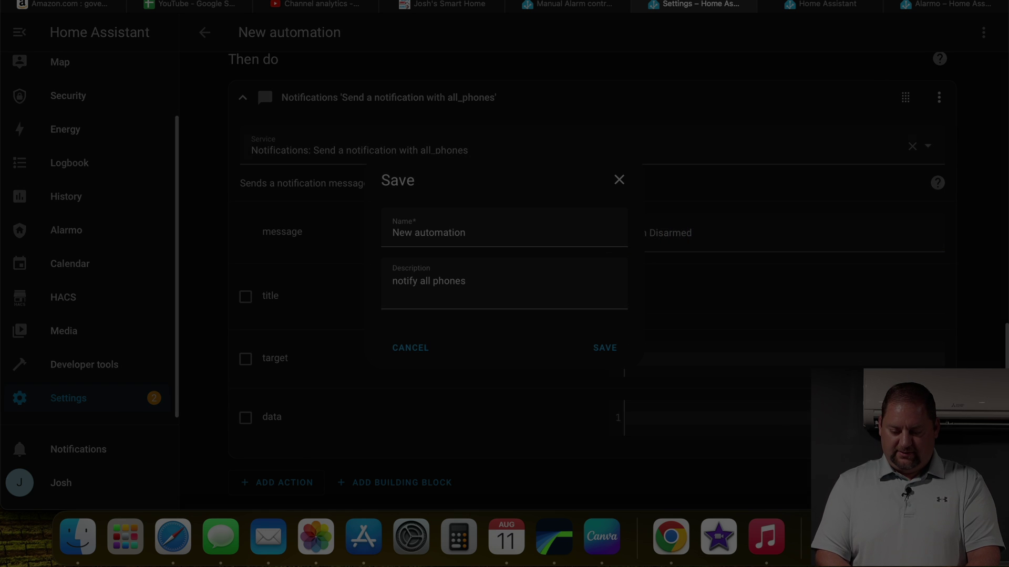